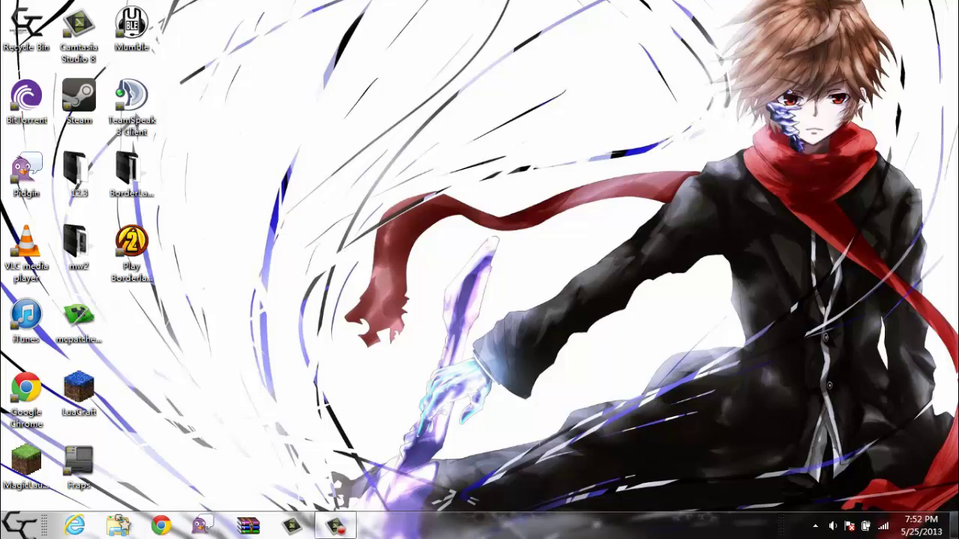
Step: Open Documents\UniversalThemePatcher_20090409 in Explorer, then launch Control Panel from the Start menu
left_click(118, 528)
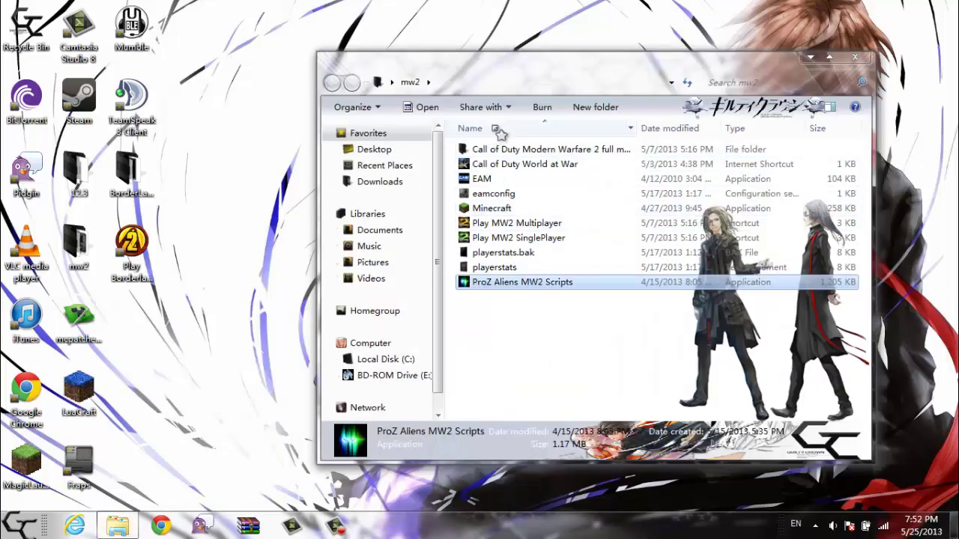
left_click(382, 230)
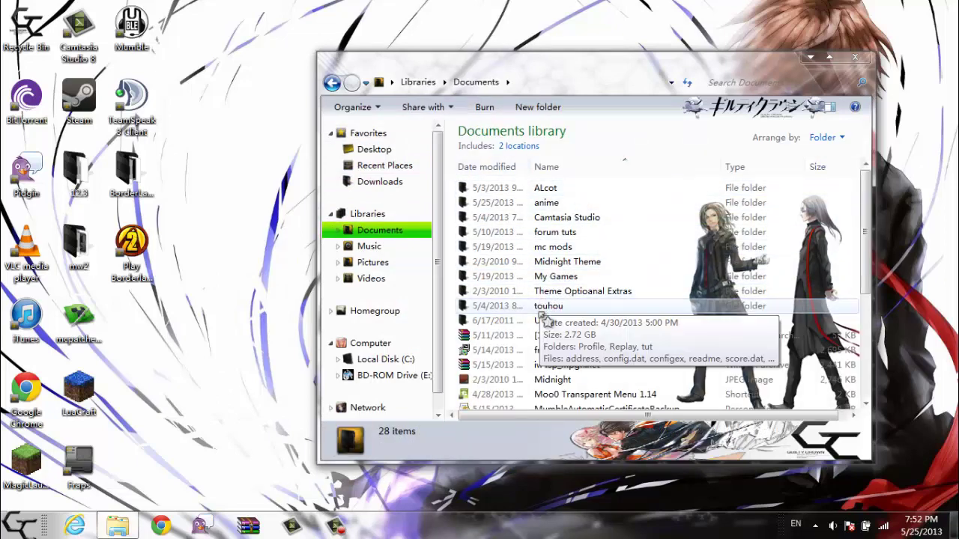
double_click(552, 326)
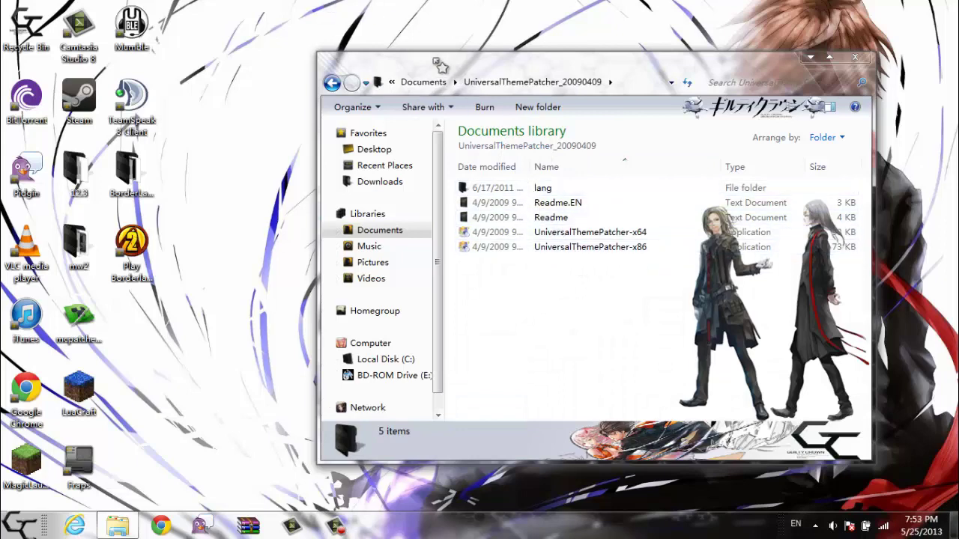
left_click_drag(378, 60, 265, 26)
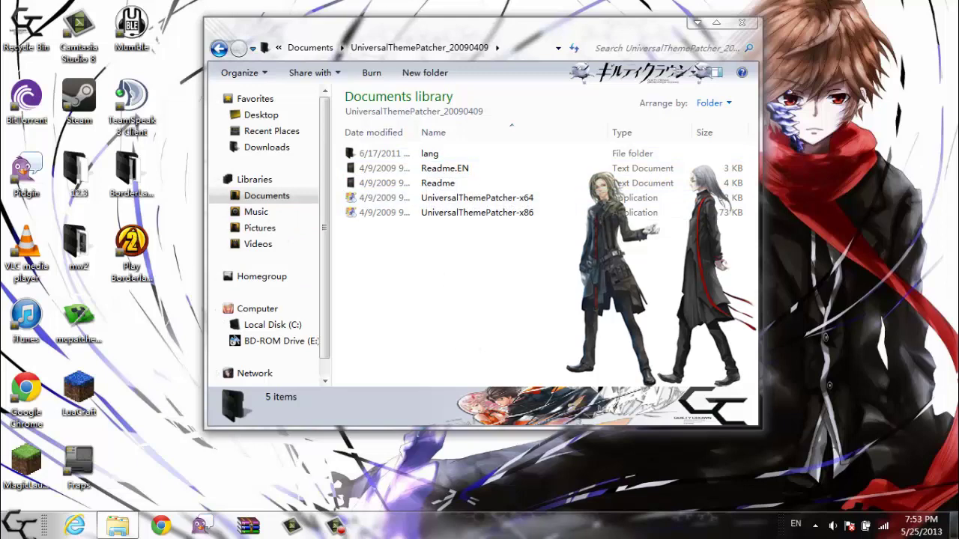
left_click(18, 517)
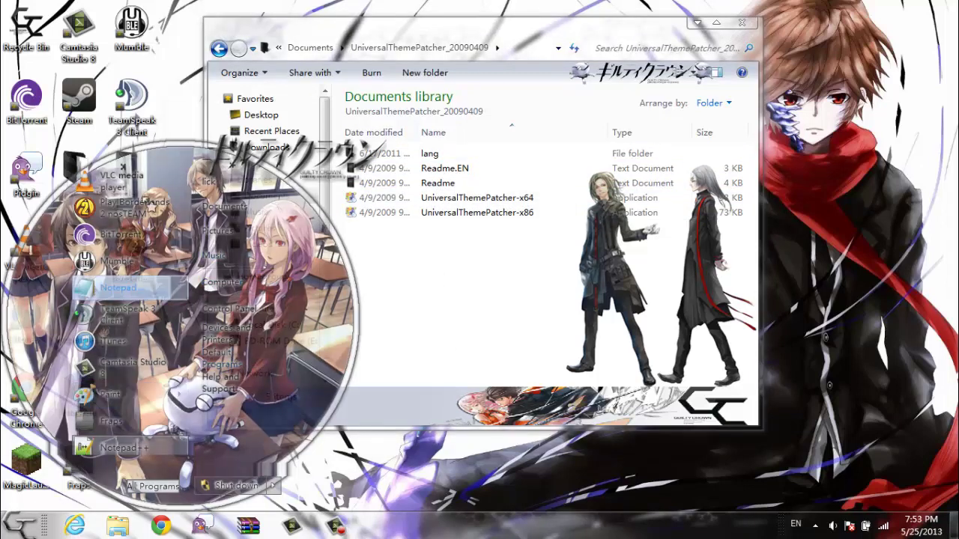
left_click(243, 309)
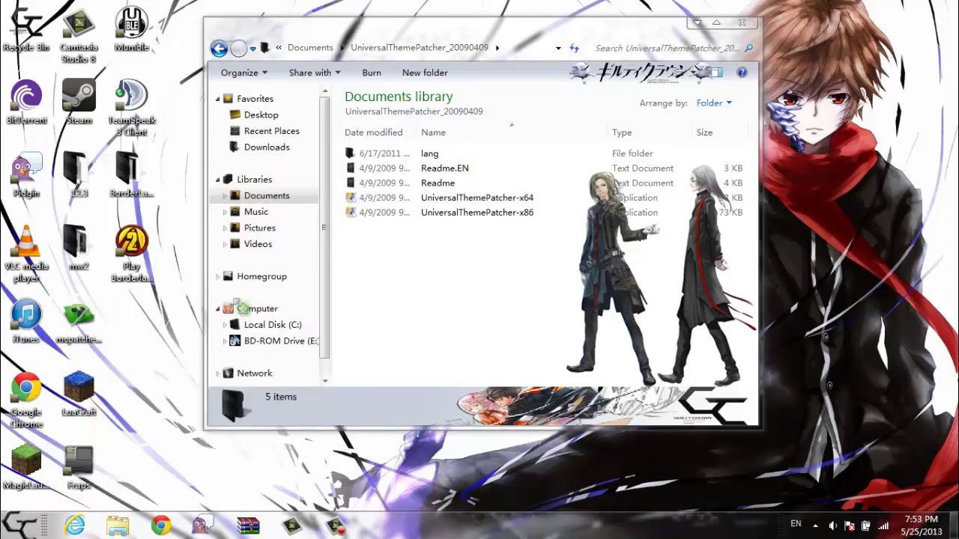
Step: Under Change the theme, apply the epicv1 theme from My Themes
left_click(567, 212)
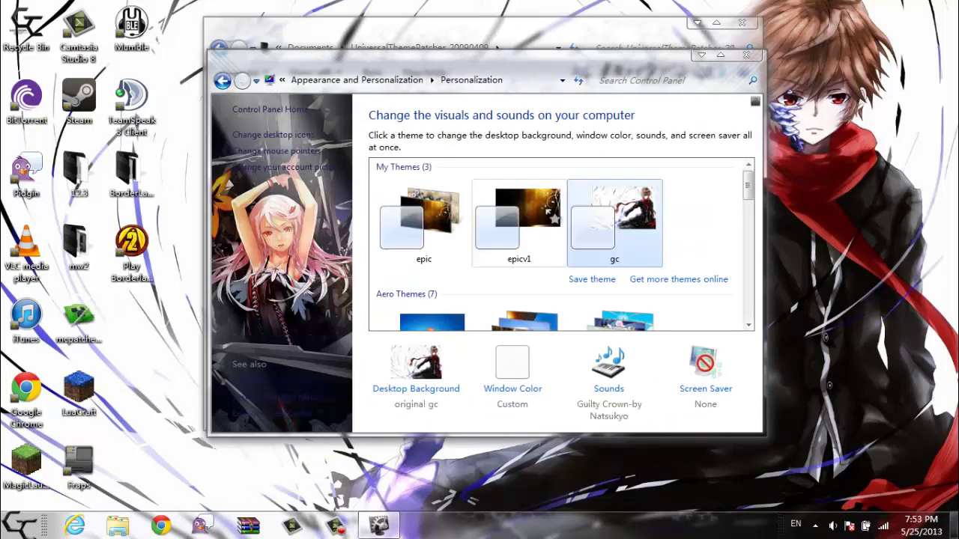
scroll(597, 238, "down", 1)
left_click(517, 193)
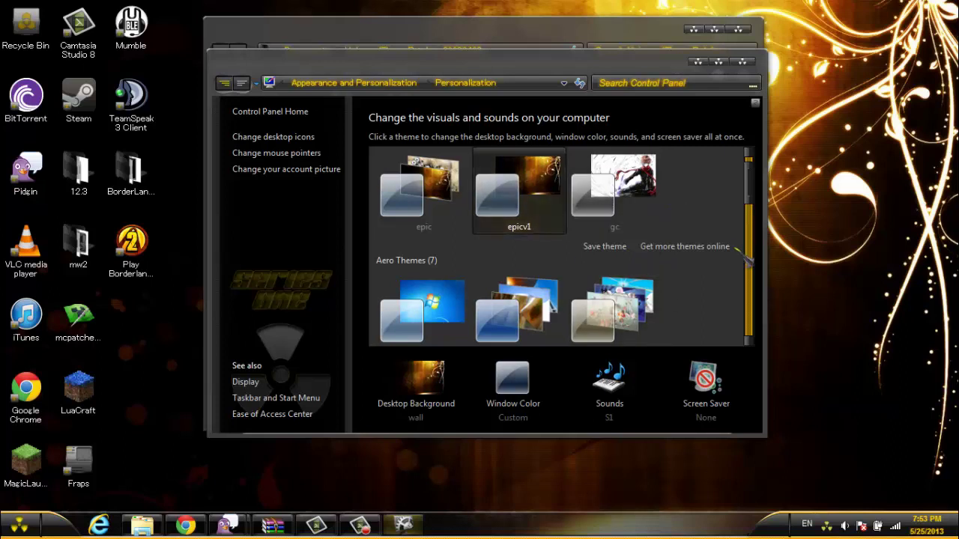
Step: Apply the Midnight theme from Installed Themes and minimize the Personalization window
left_click_drag(749, 212, 758, 287)
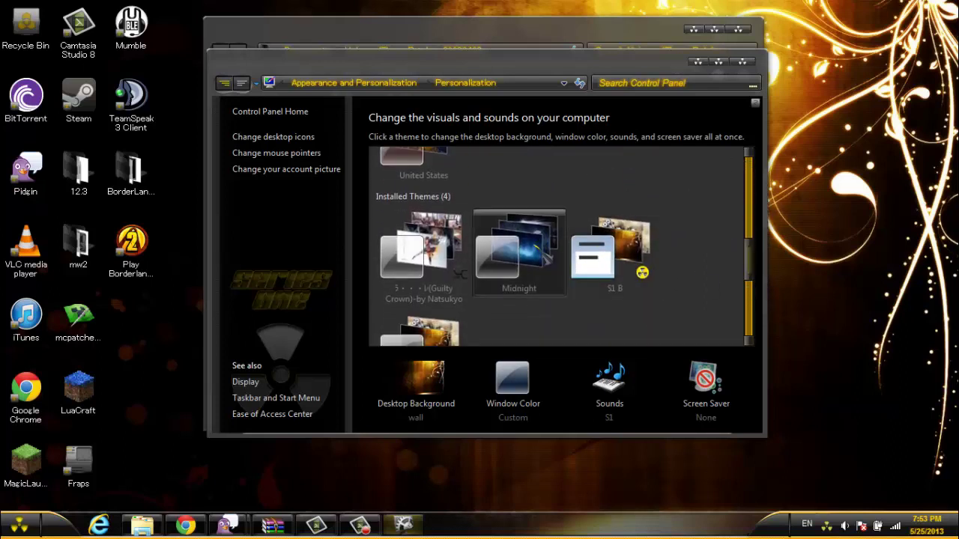
left_click(524, 256)
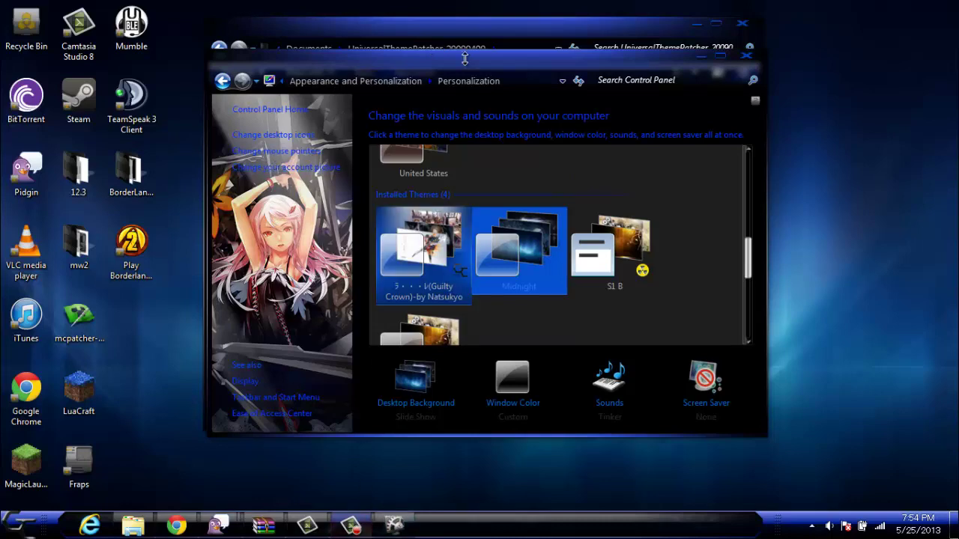
left_click(705, 60)
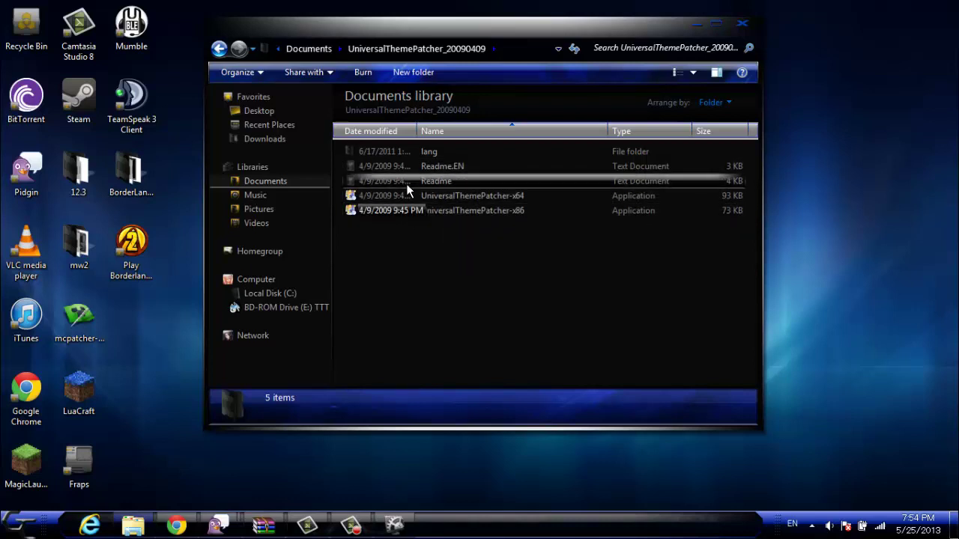
double_click(466, 195)
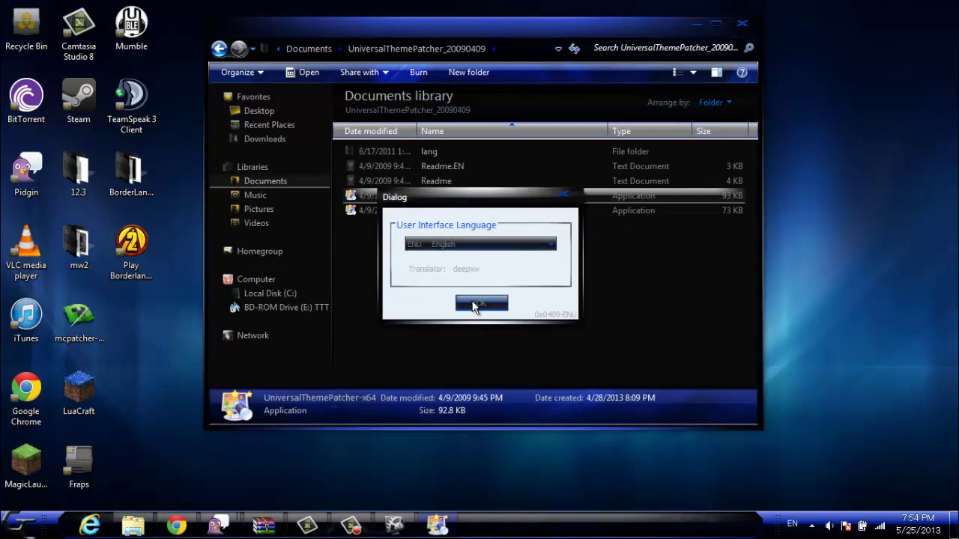
left_click(474, 305)
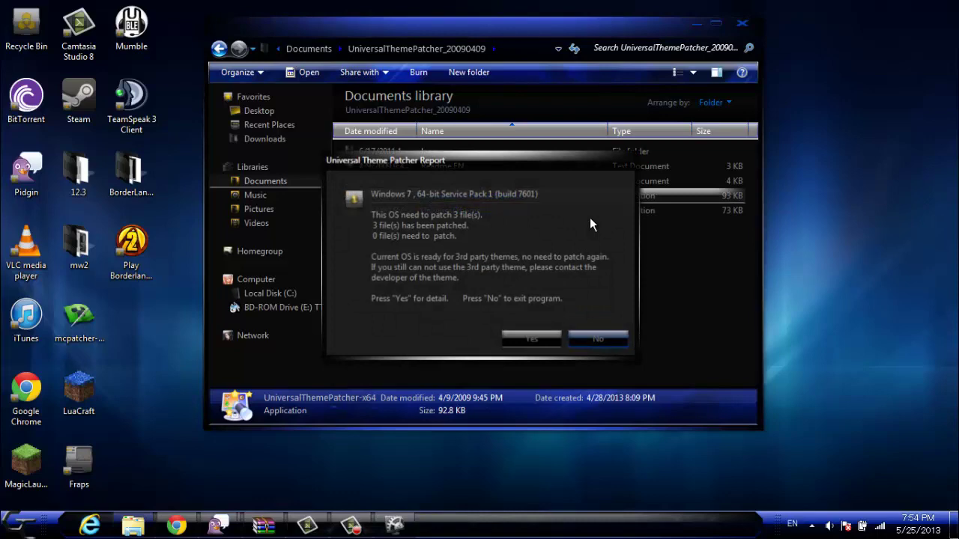
left_click_drag(480, 158, 642, 198)
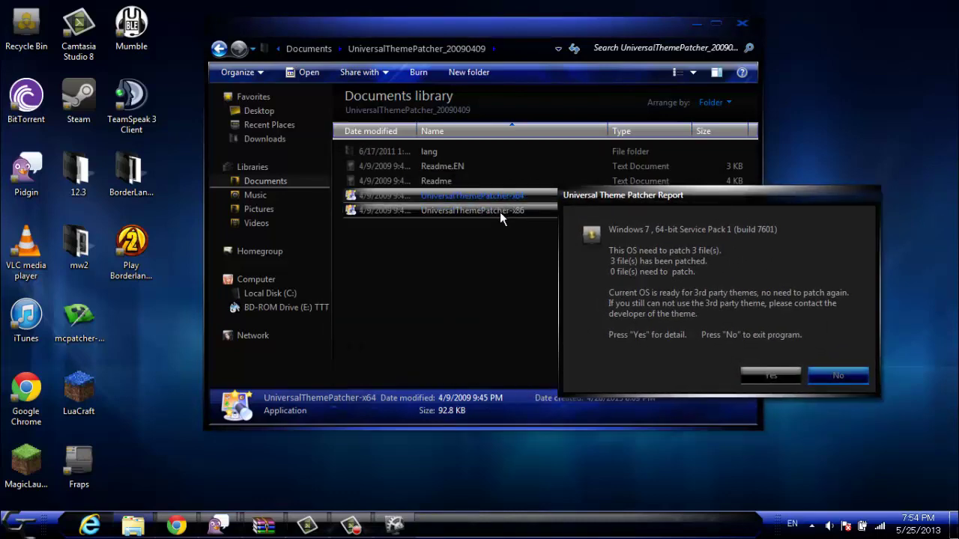
left_click(762, 376)
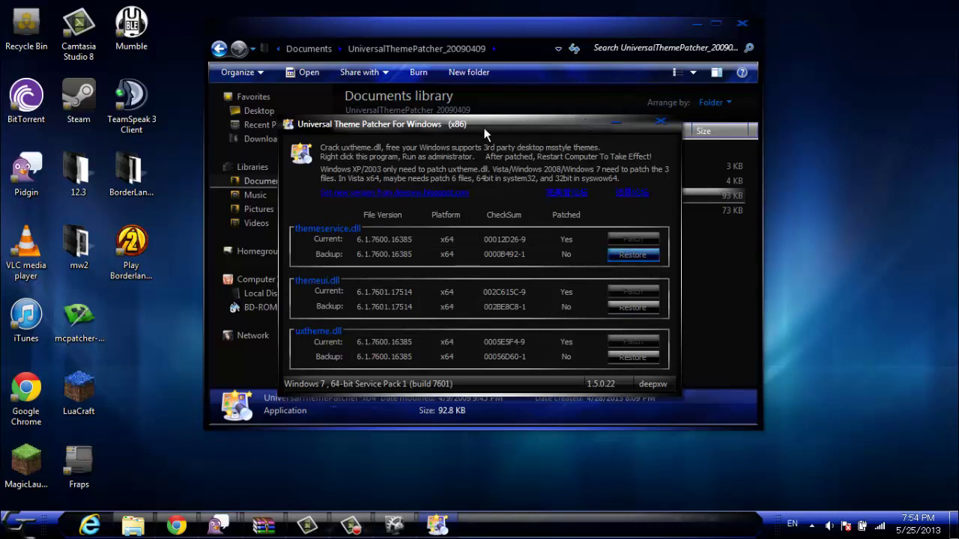
left_click(662, 122)
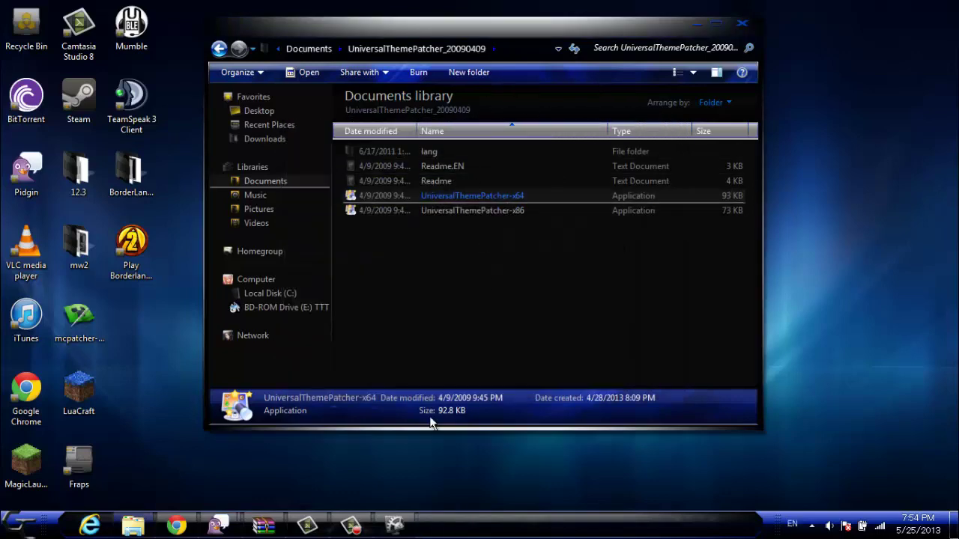
Step: Run the Sword Art Online installer from WinRAR, check the password page in Chrome, accept English
left_click(264, 526)
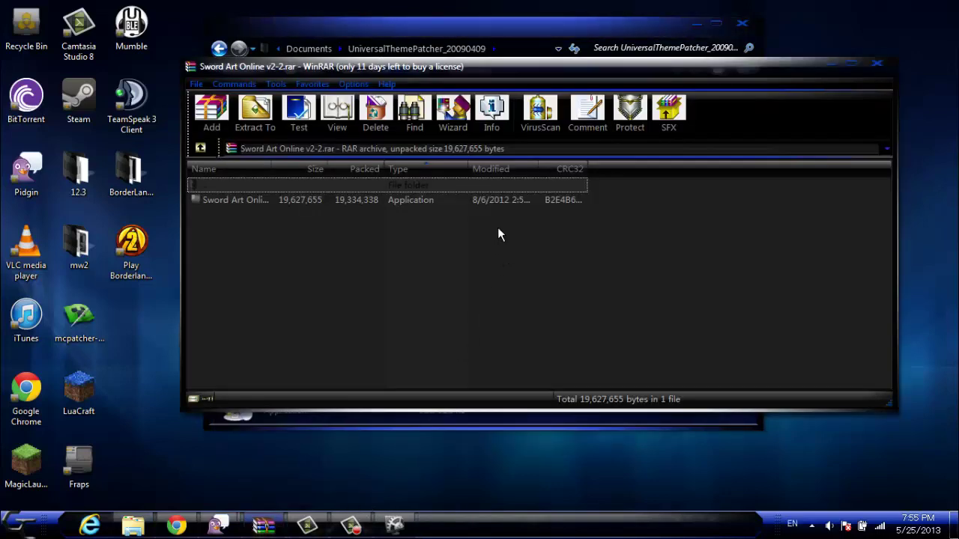
double_click(441, 201)
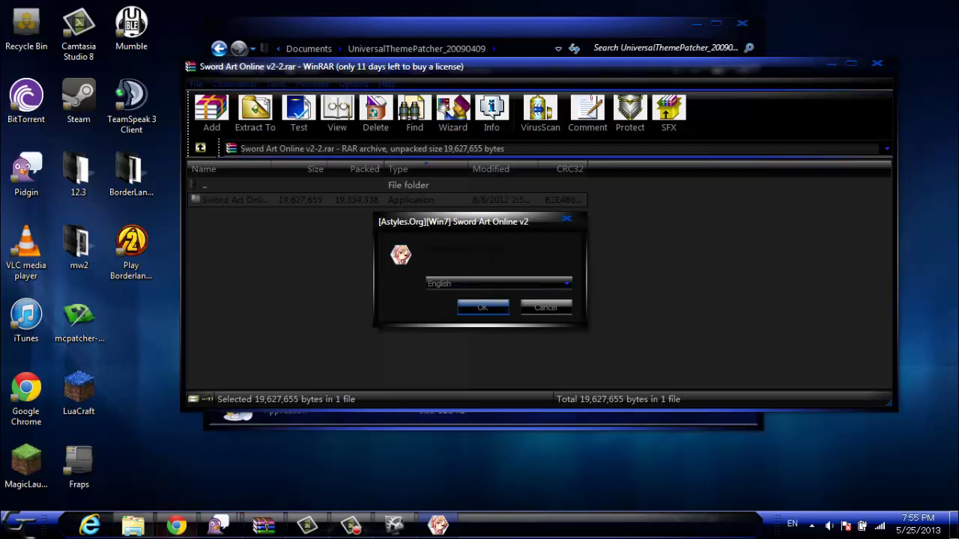
mouse_move(188, 526)
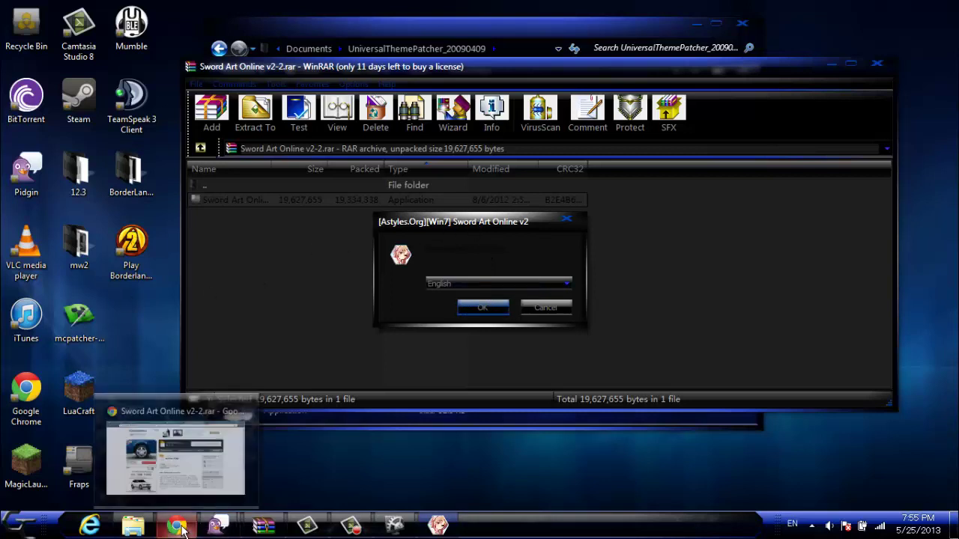
left_click(198, 452)
left_click(461, 8)
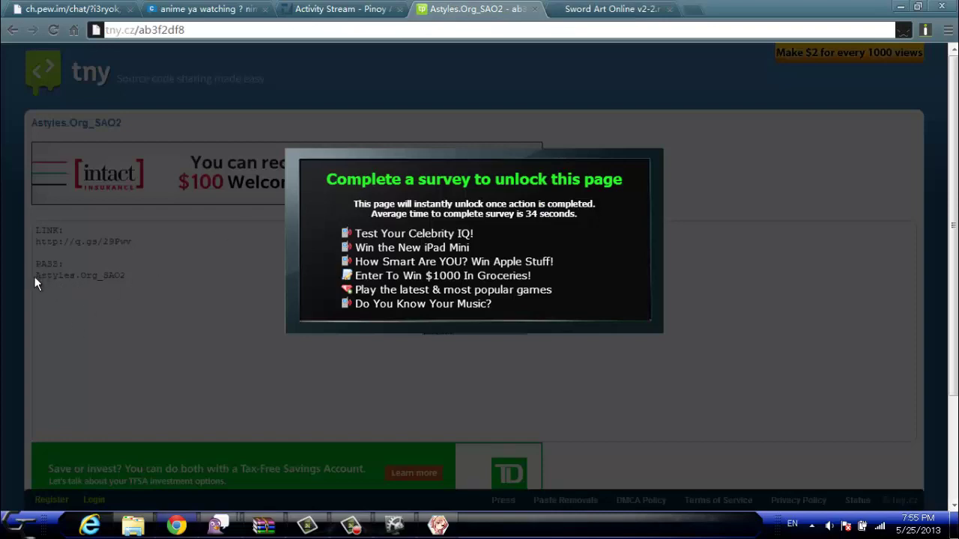
left_click(437, 524)
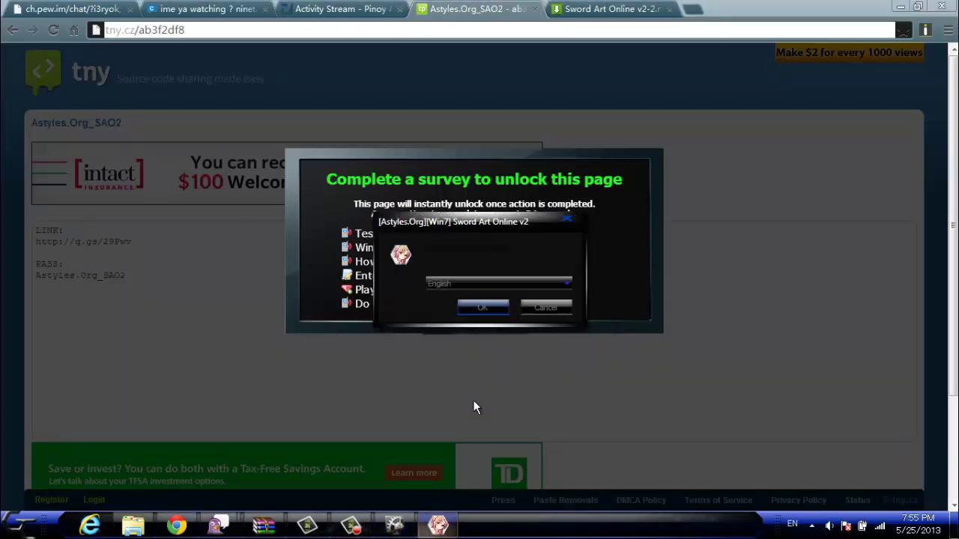
left_click(483, 307)
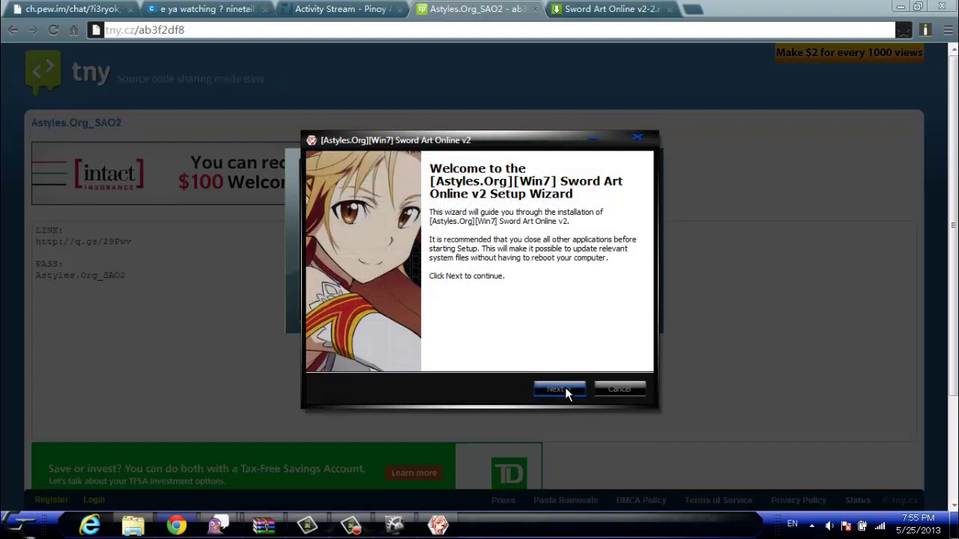
Step: Advance past the welcome and terms pages and enter the installation password
left_click(565, 388)
left_click(556, 388)
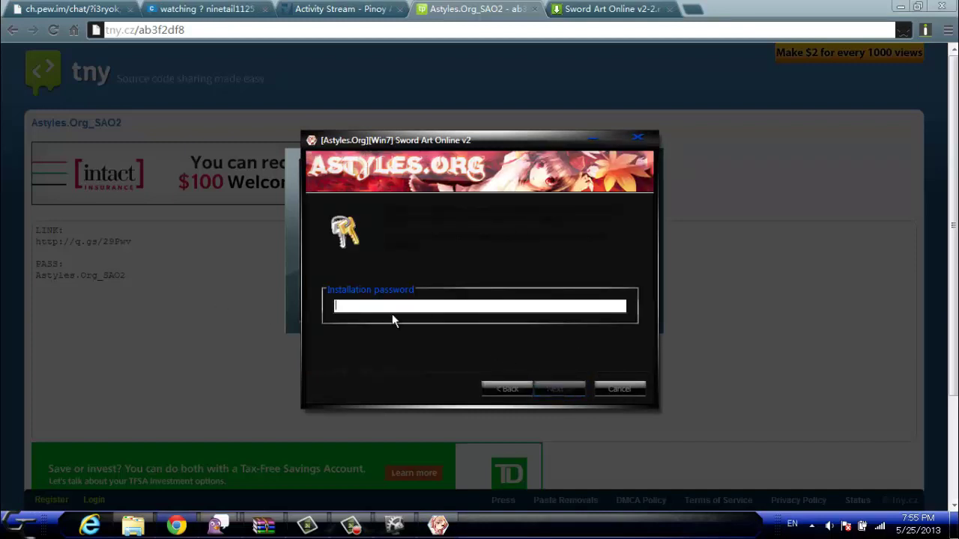
type("Asty")
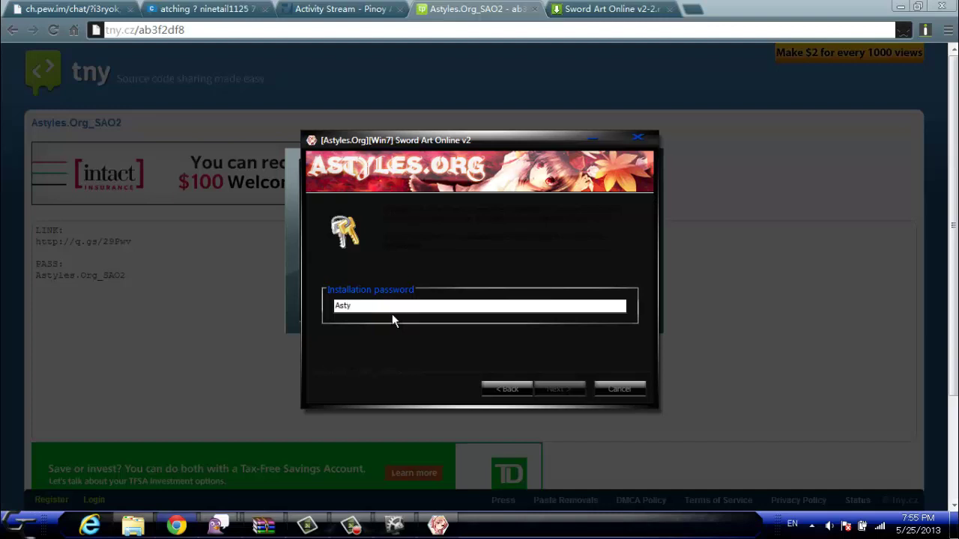
type("les")
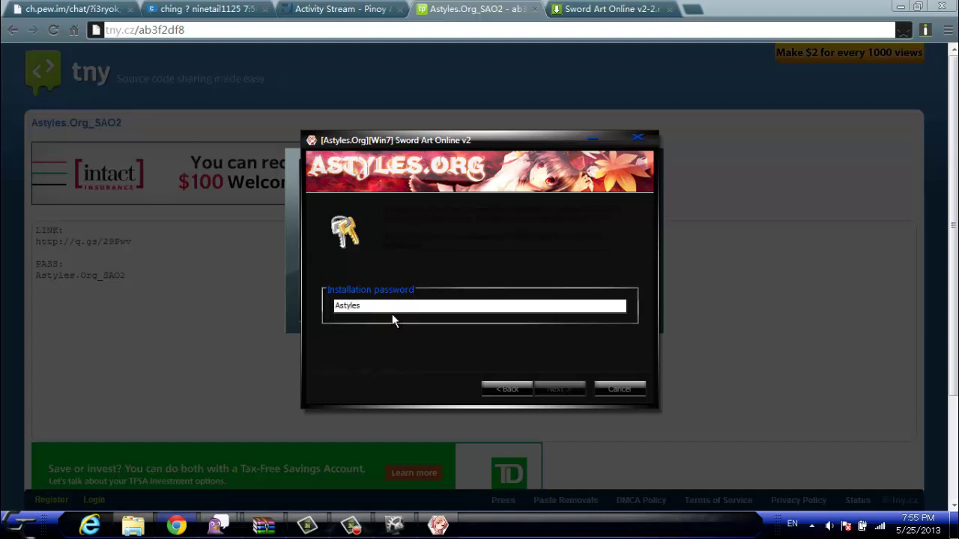
type(".Org")
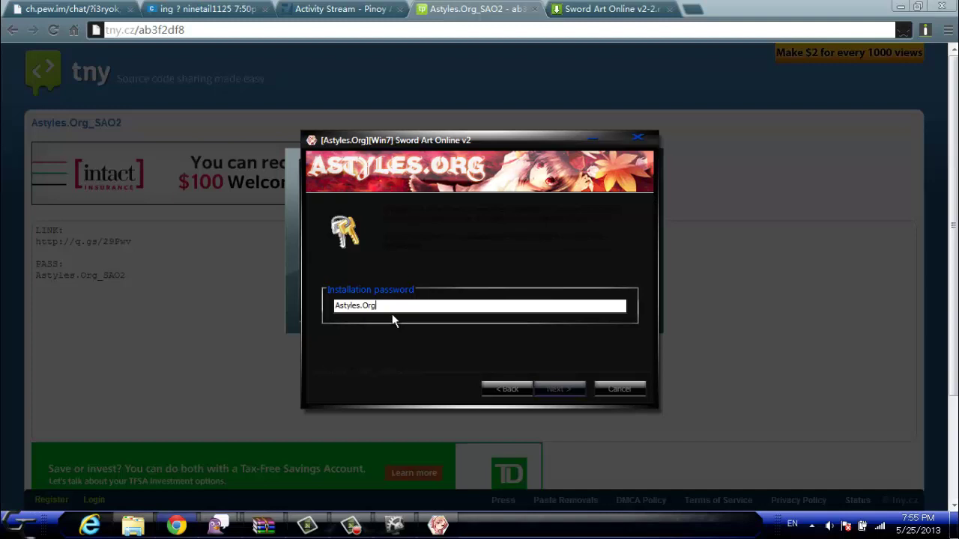
type("_")
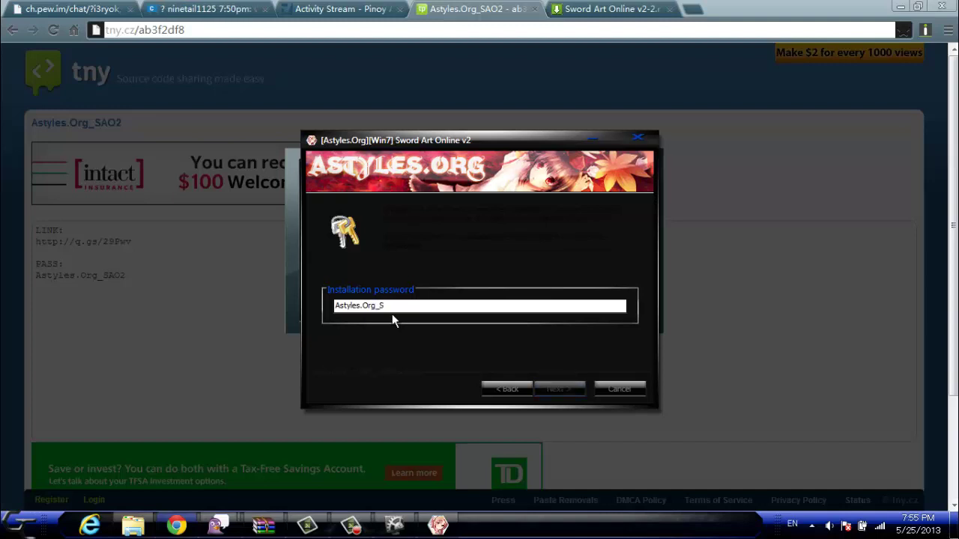
type("SAO2")
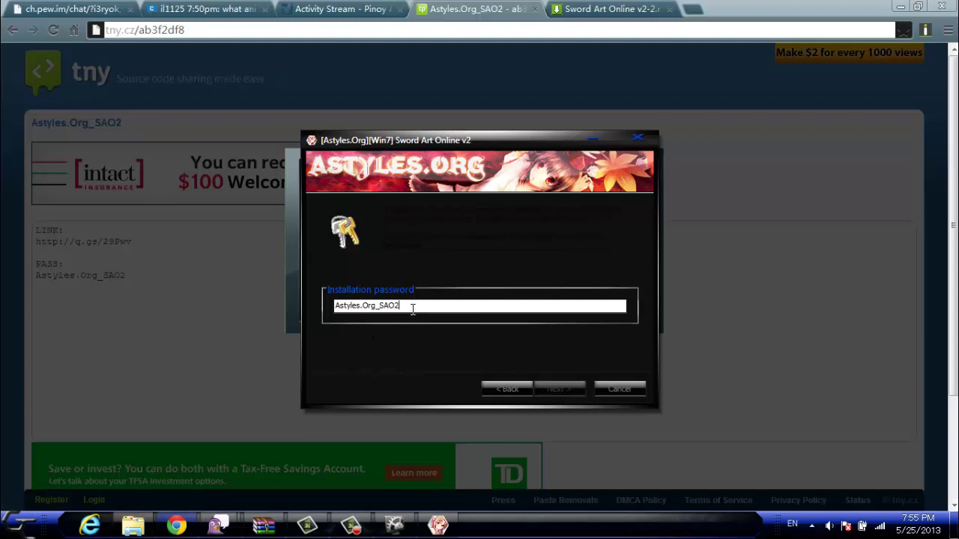
Step: Copy the password, delete and paste it back, then add and erase extra characters
left_click_drag(417, 307, 311, 304)
key("ctrl+c")
right_click(378, 309)
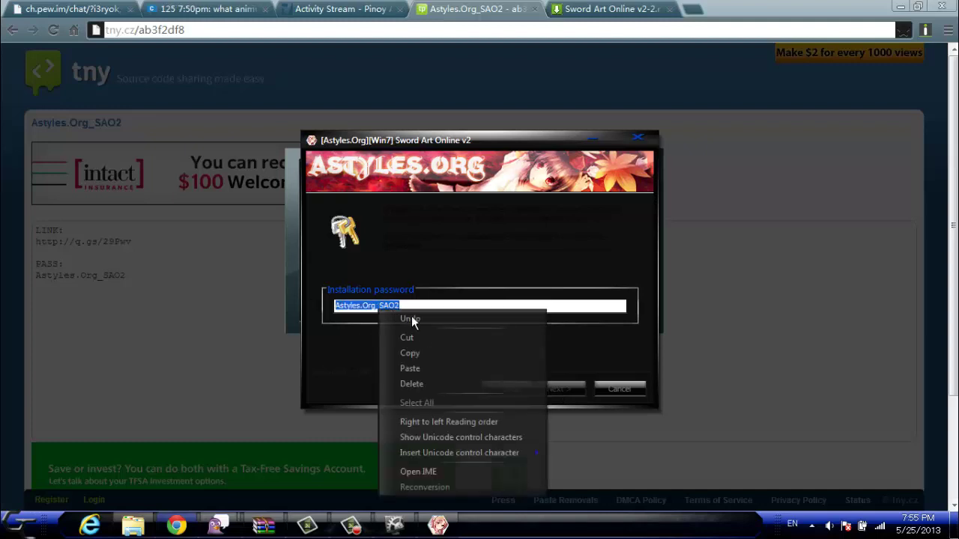
left_click(422, 354)
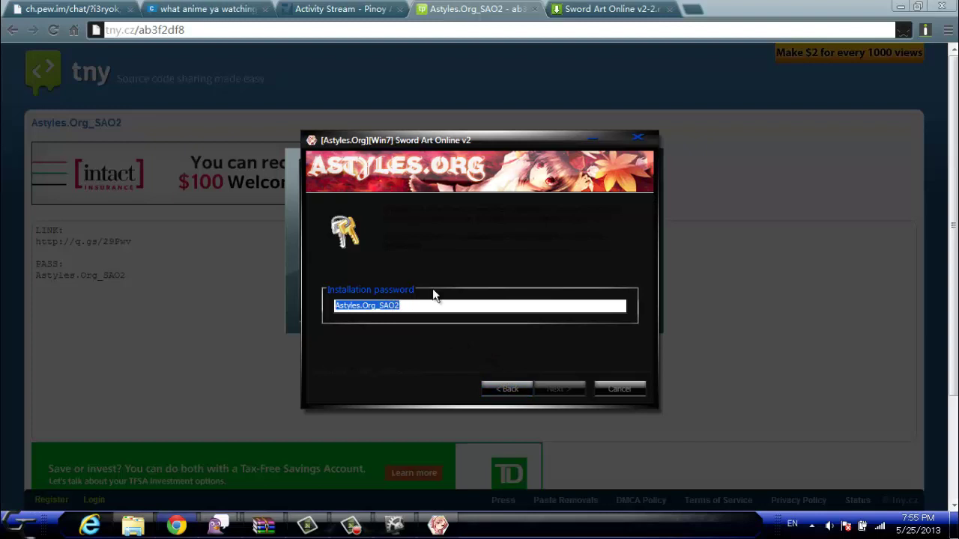
key("BackSpace")
key("ctrl+v")
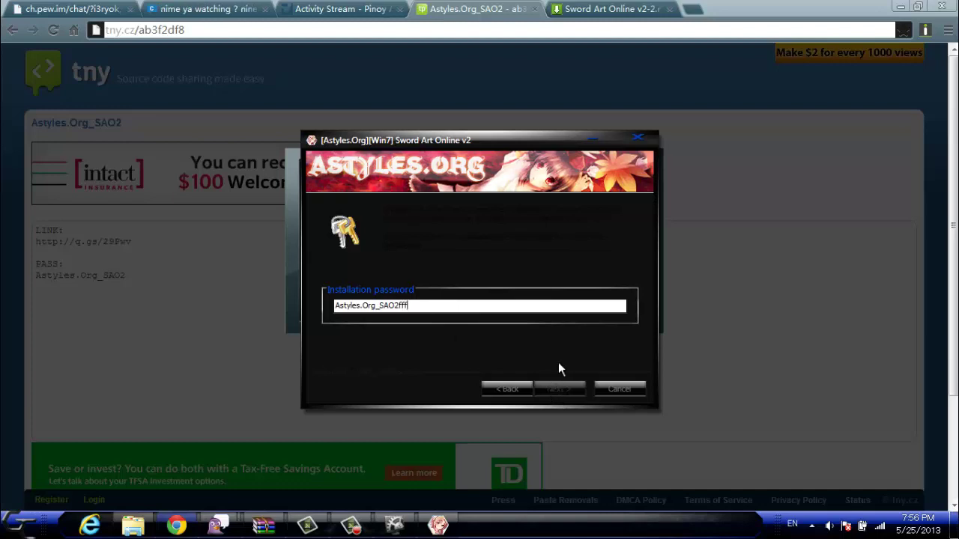
type("fffff")
key("BackSpace")
key("BackSpace")
key("BackSpace")
key("BackSpace")
key("BackSpace")
key("BackSpace")
key("BackSpace")
key("BackSpace")
key("BackSpace")
key("BackSpace")
key("BackSpace")
key("BackSpace")
key("BackSpace")
key("BackSpace")
key("BackSpace")
key("BackSpace")
key("BackSpace")
key("BackSpace")
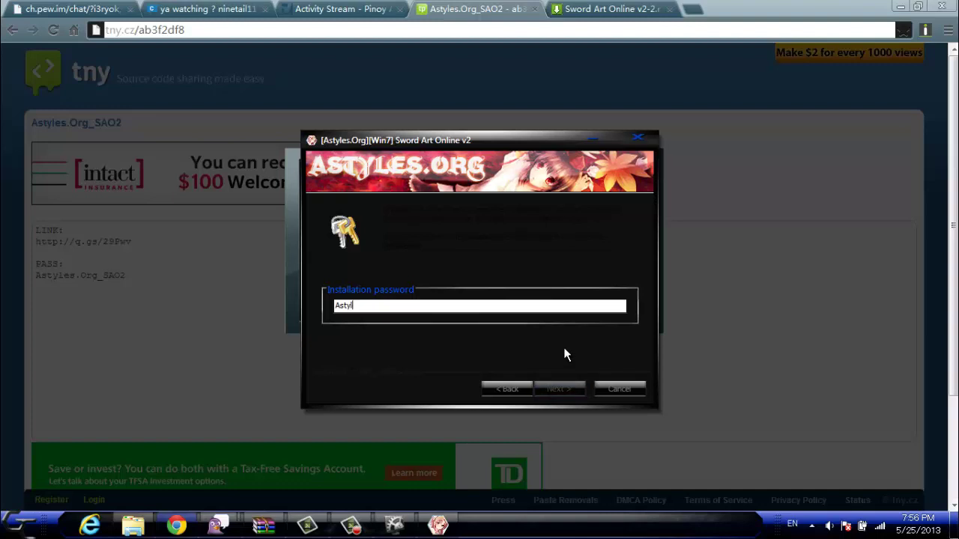
Step: Back out to the welcome page, cancel and quit setup, then relaunch the installer from WinRAR
left_click(526, 392)
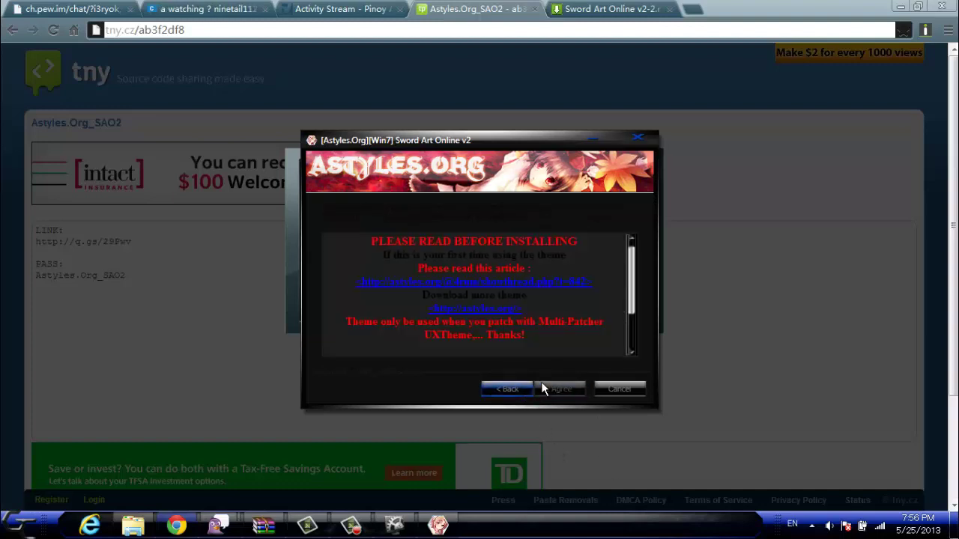
left_click(518, 388)
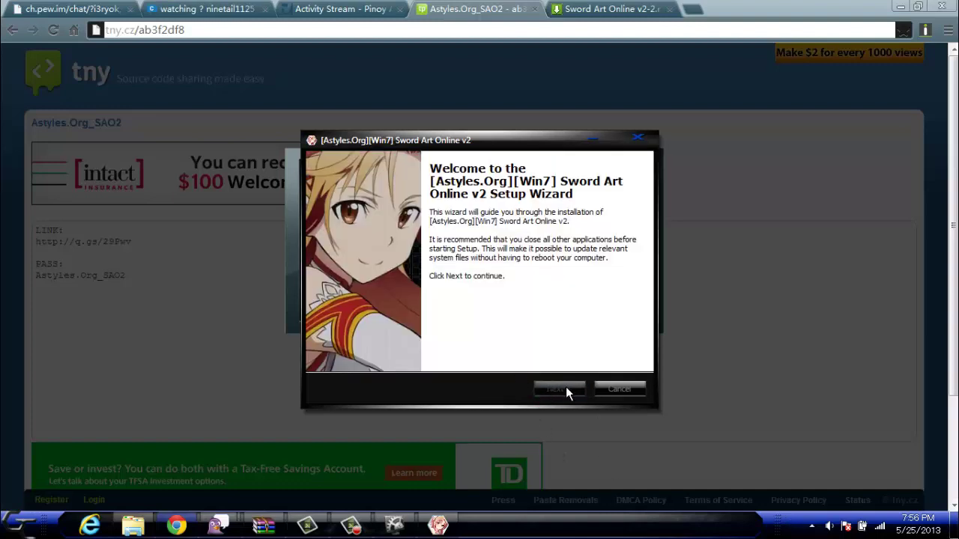
left_click(618, 388)
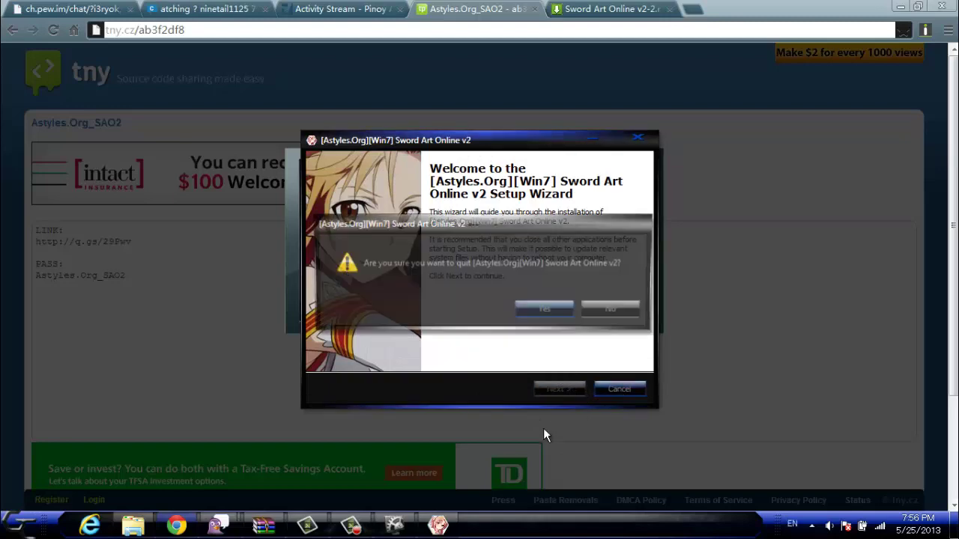
left_click(540, 314)
left_click(263, 526)
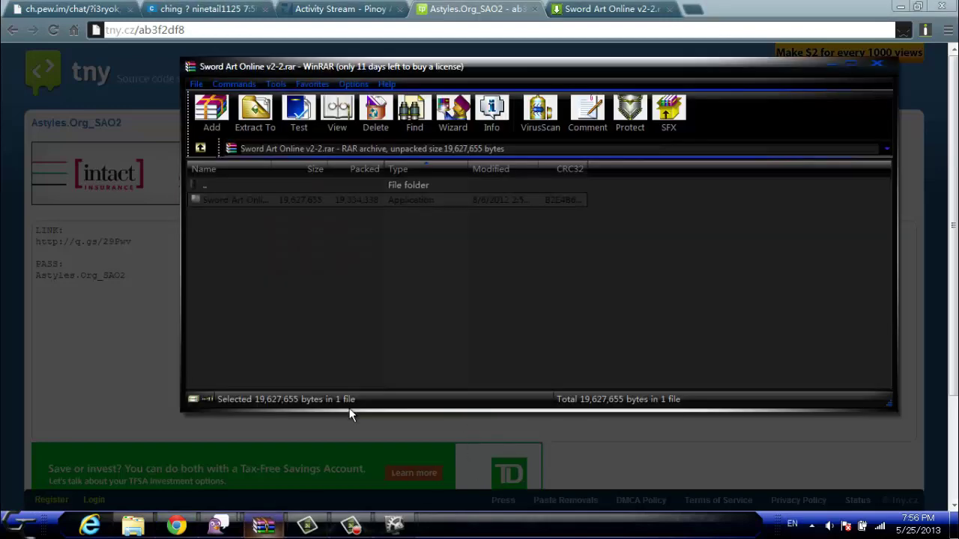
double_click(325, 201)
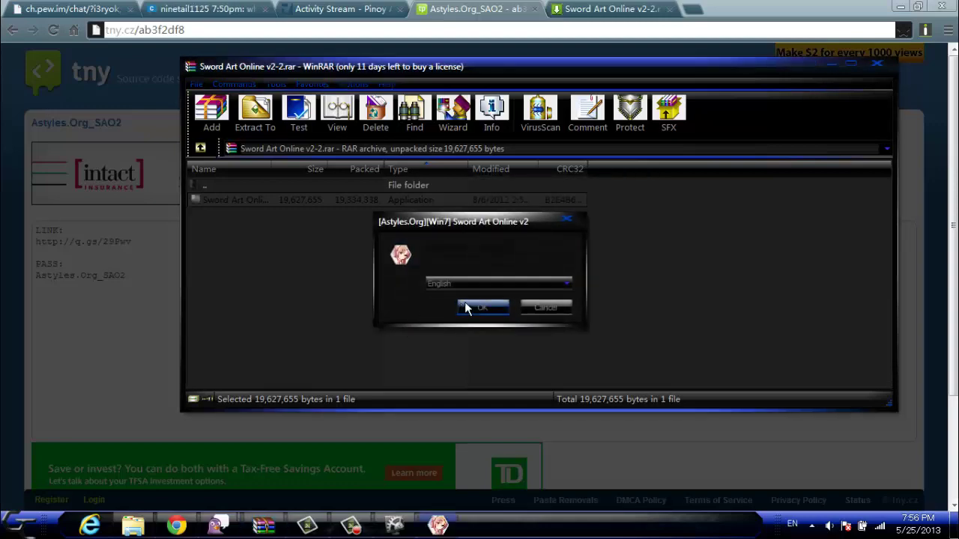
Step: Start setup in English, select the password shown in the installation notes, and agree
left_click(482, 307)
left_click(559, 388)
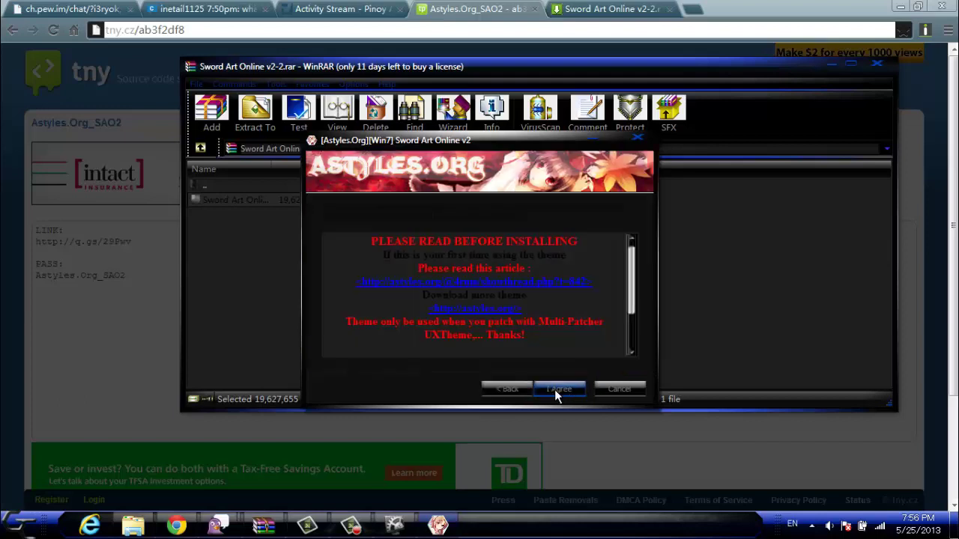
scroll(629, 319, "down", 3)
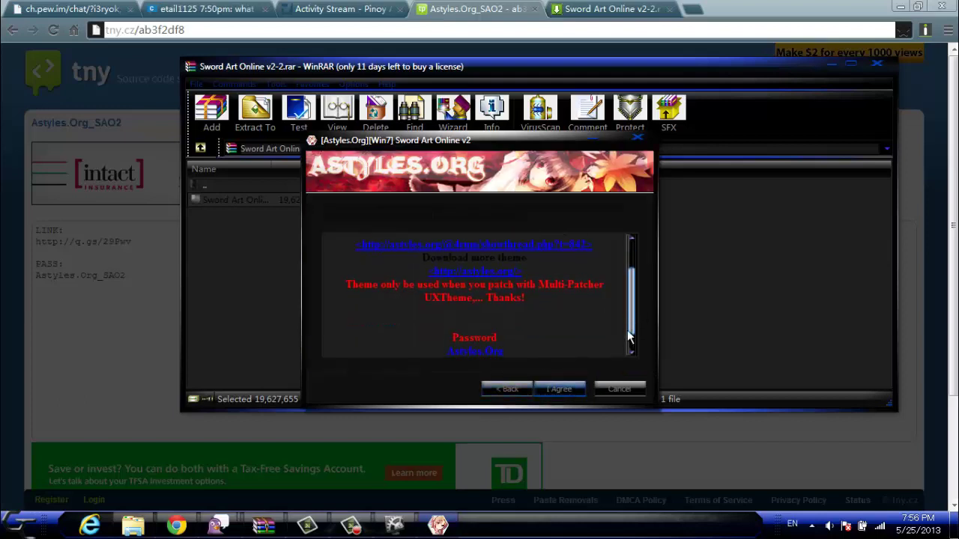
scroll(627, 330, "up", 3)
scroll(621, 297, "down", 3)
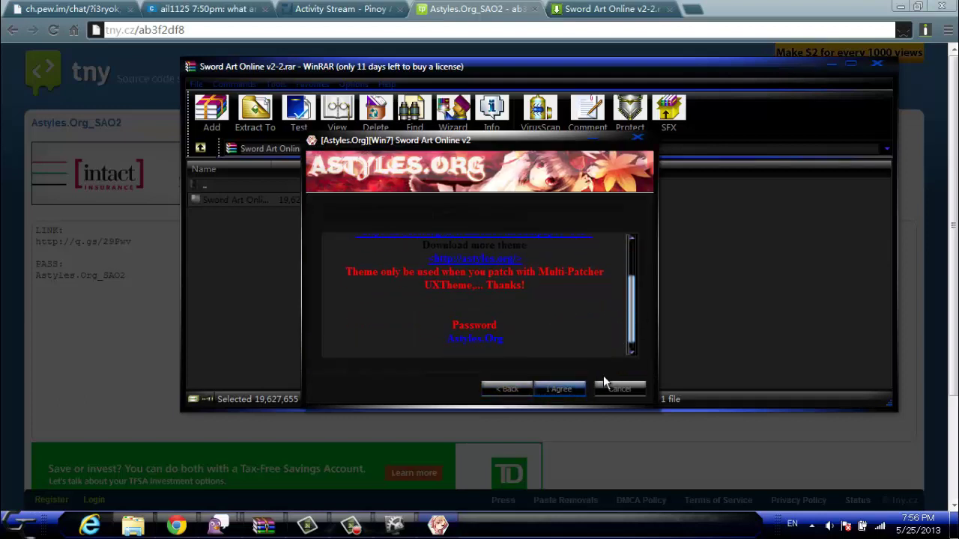
left_click_drag(505, 340, 448, 340)
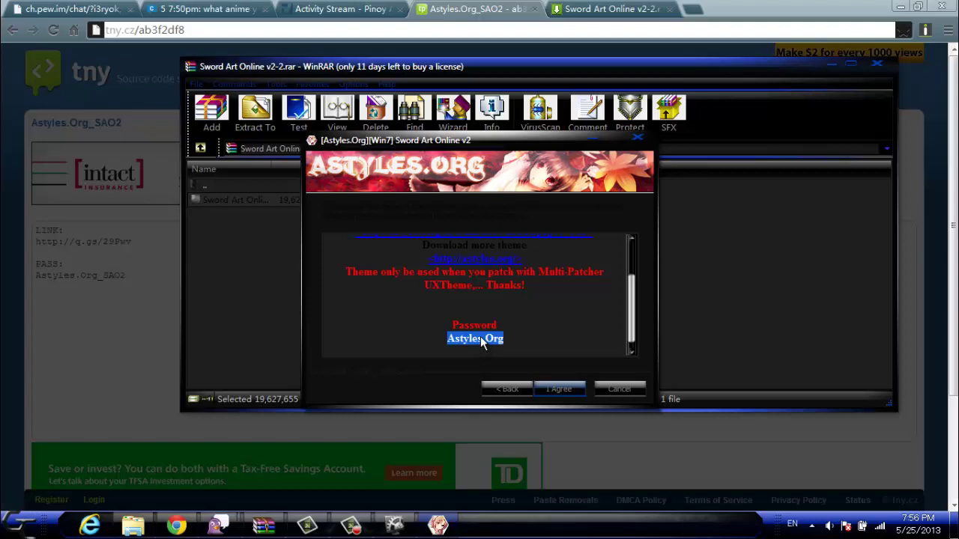
left_click(554, 387)
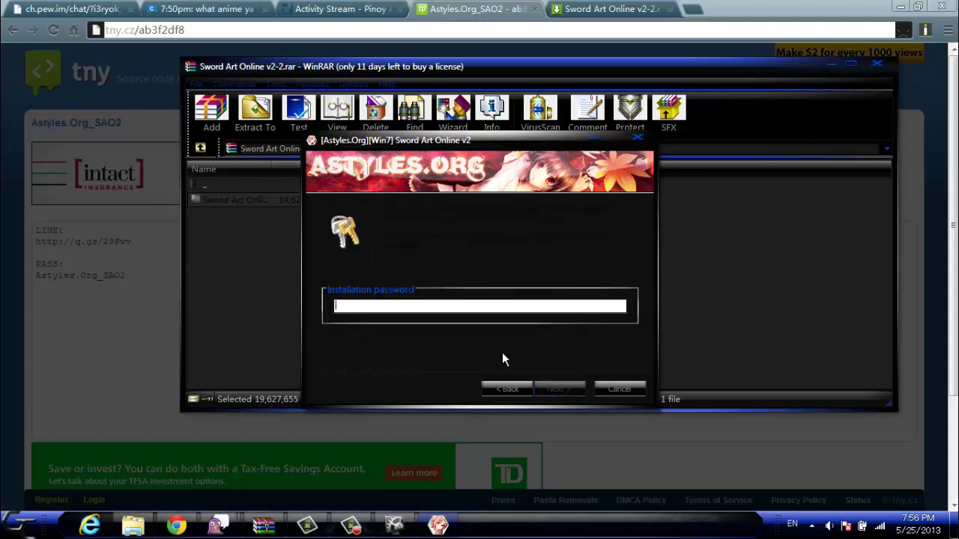
Step: Paste and trim the password, install to C:\Windows\Resources\Themes, and untick Visit product web site
key("ctrl+v")
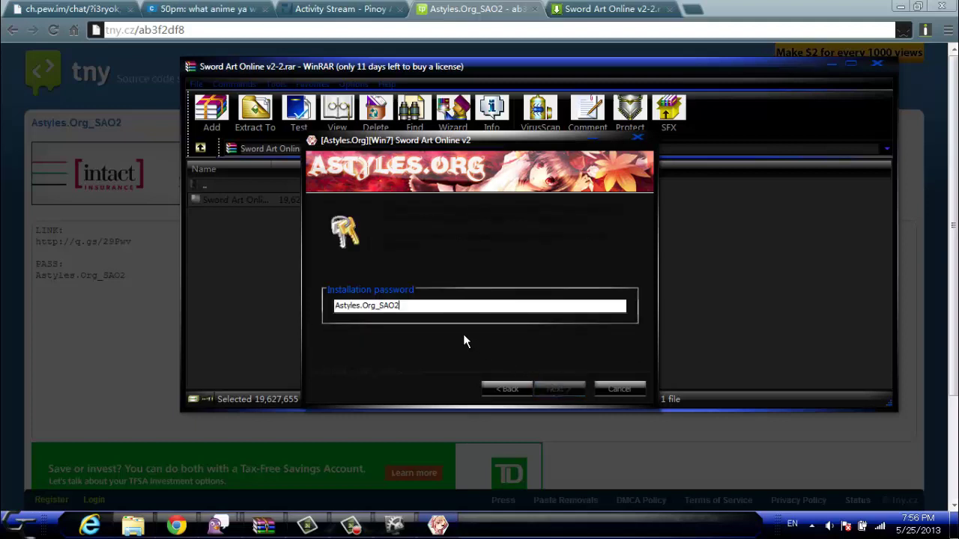
key("BackSpace")
key("BackSpace")
key("BackSpace")
key("BackSpace")
key("BackSpace")
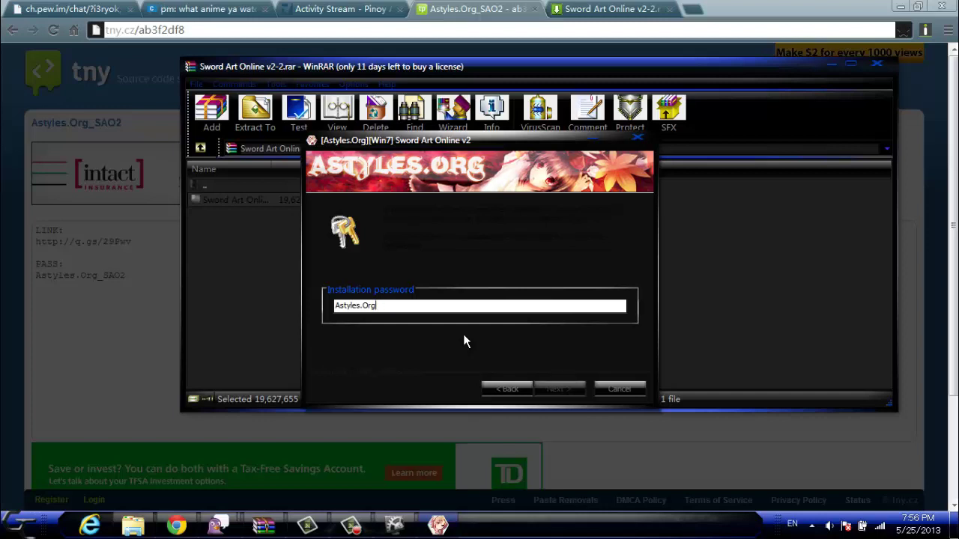
left_click(568, 387)
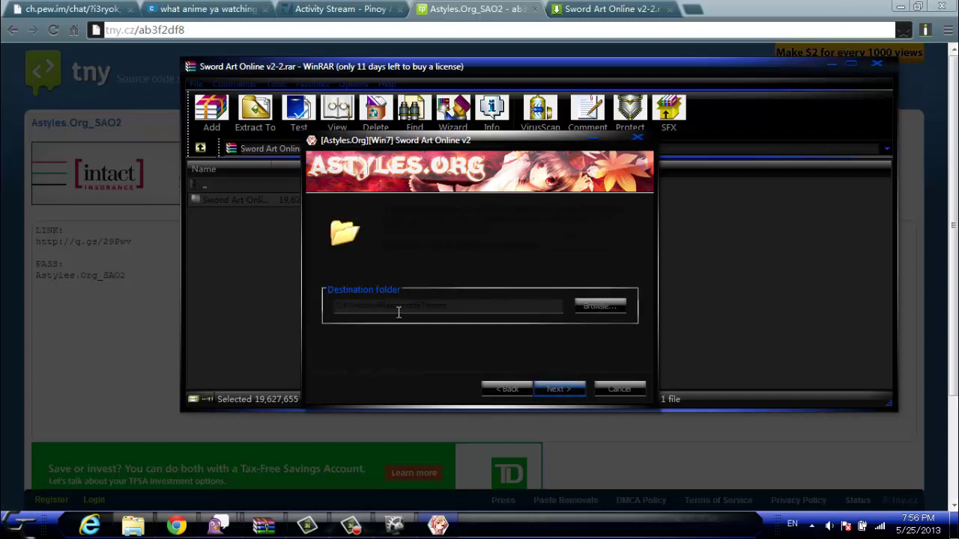
left_click(558, 390)
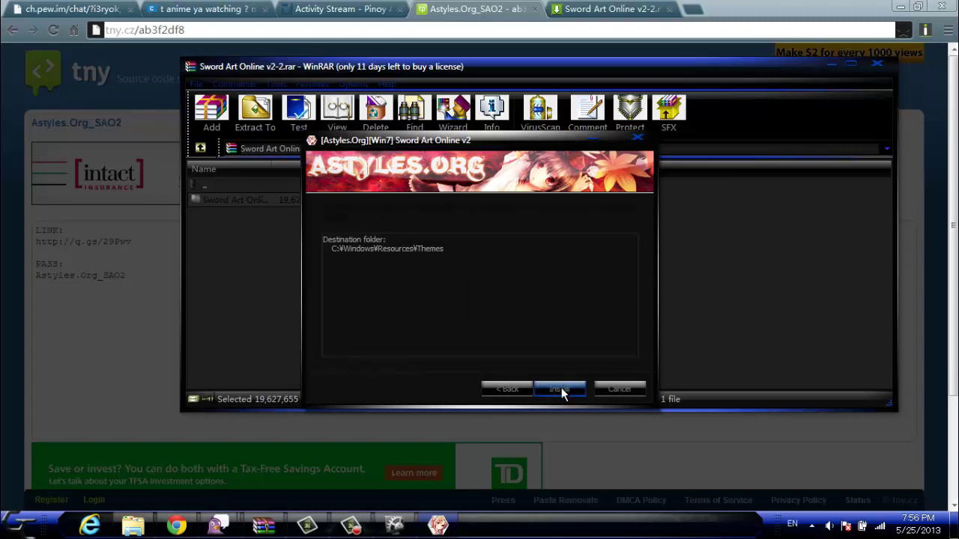
left_click(561, 387)
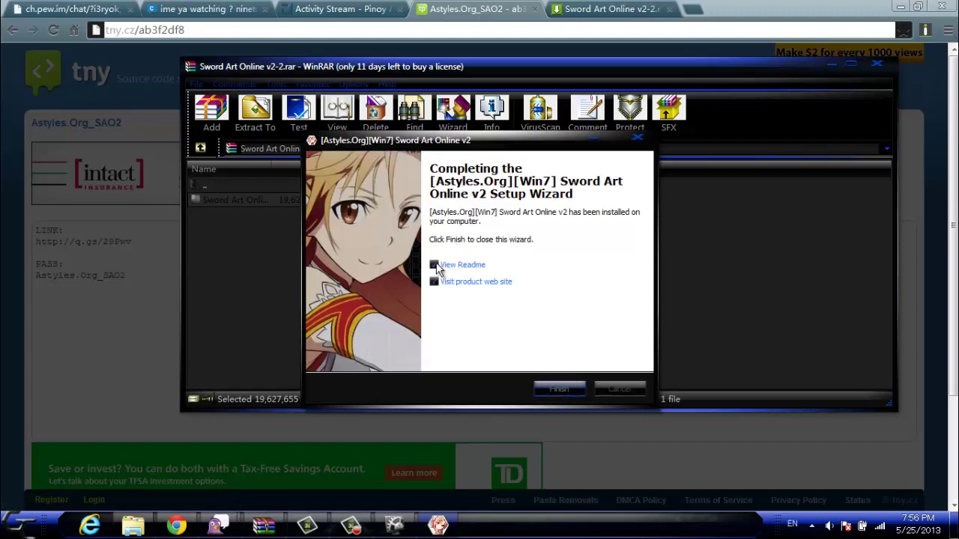
left_click(492, 282)
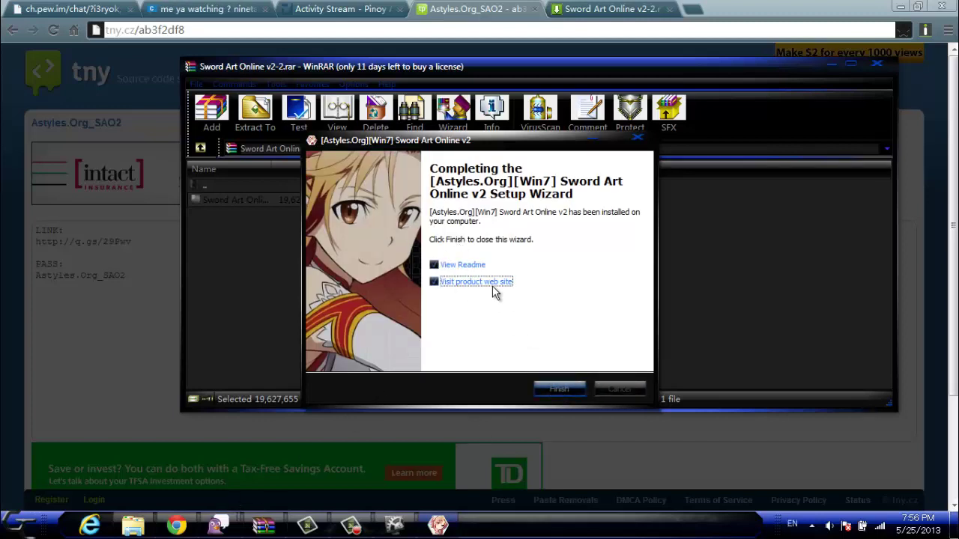
Step: Finish the installer and minimize WinRAR and Chrome to reveal the Sword Art Online desktop
left_click(559, 390)
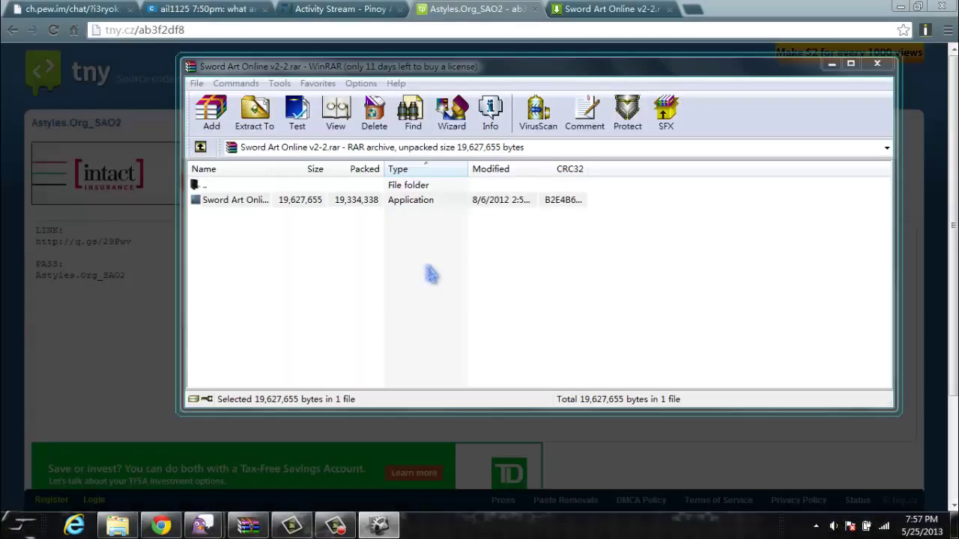
key("super")
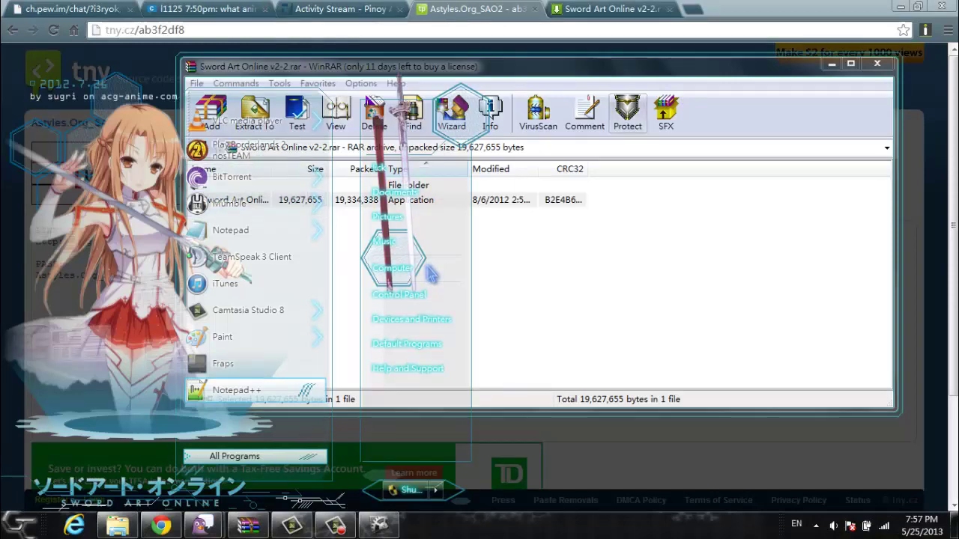
key("super")
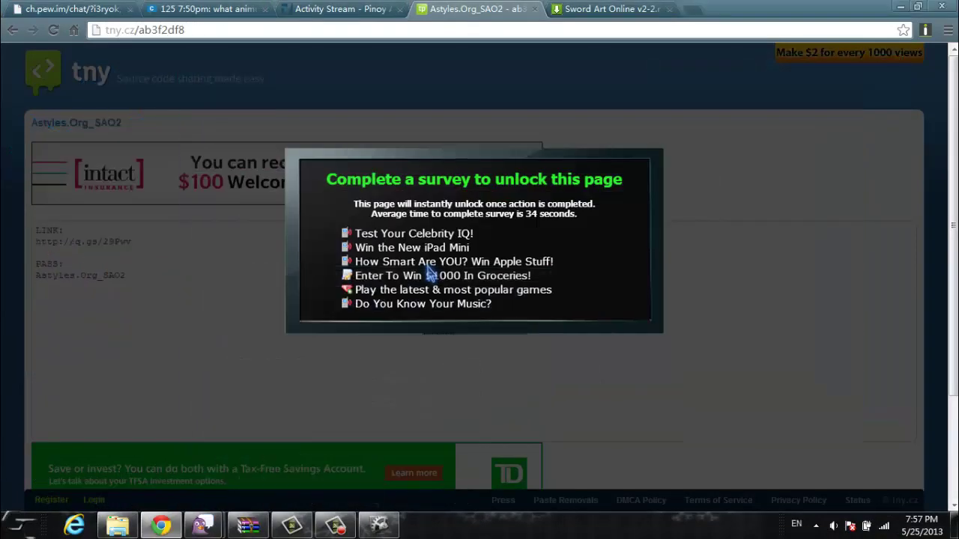
key("super+Down")
key("super+Down")
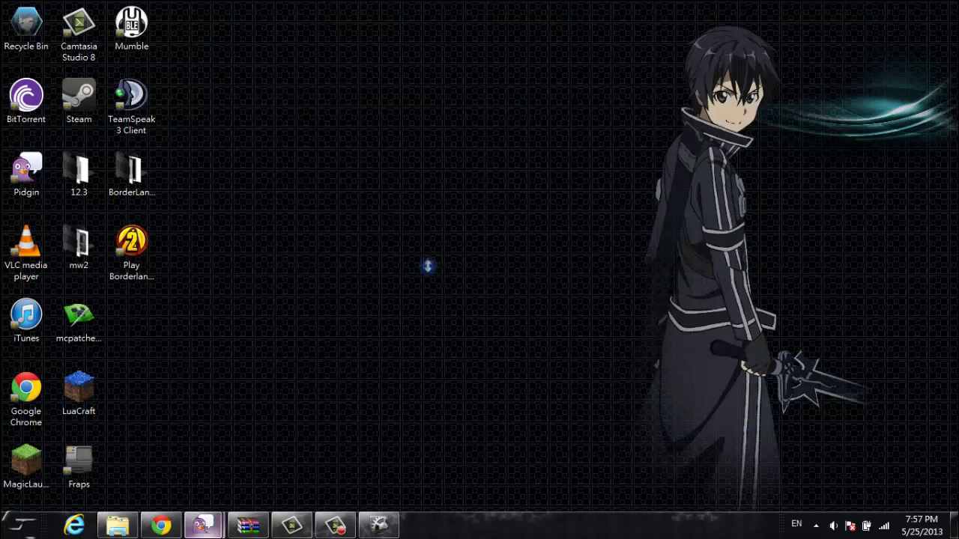
key("super")
key("Up")
key("Up")
key("Up")
key("Up")
key("Up")
key("Up")
key("Up")
key("Up")
key("Up")
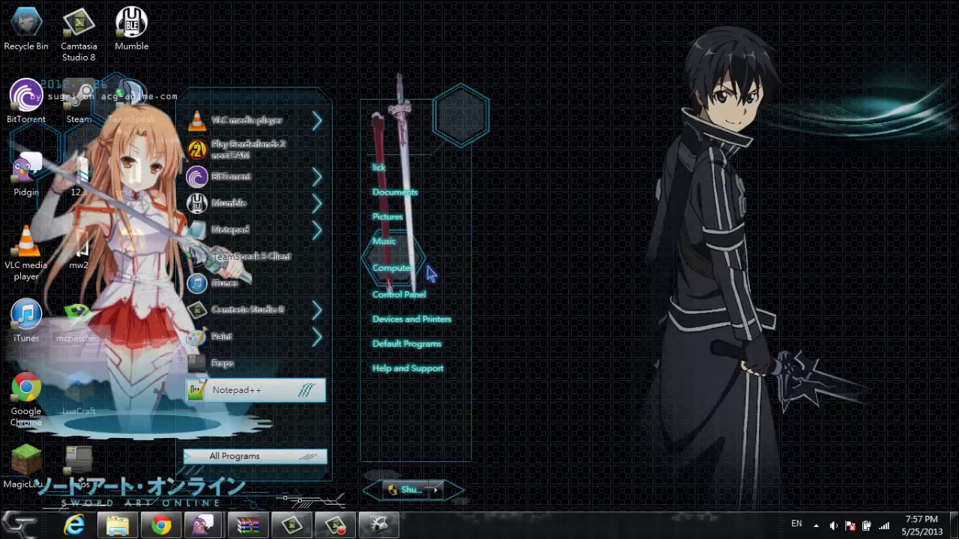
key("Down")
key("Down")
key("Down")
key("Down")
key("Down")
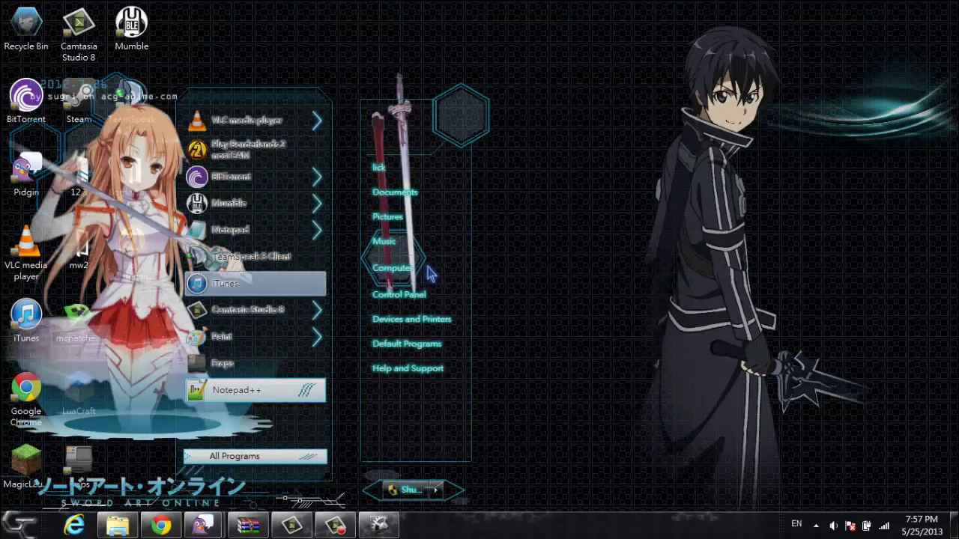
key("Right")
key("Up")
key("Return")
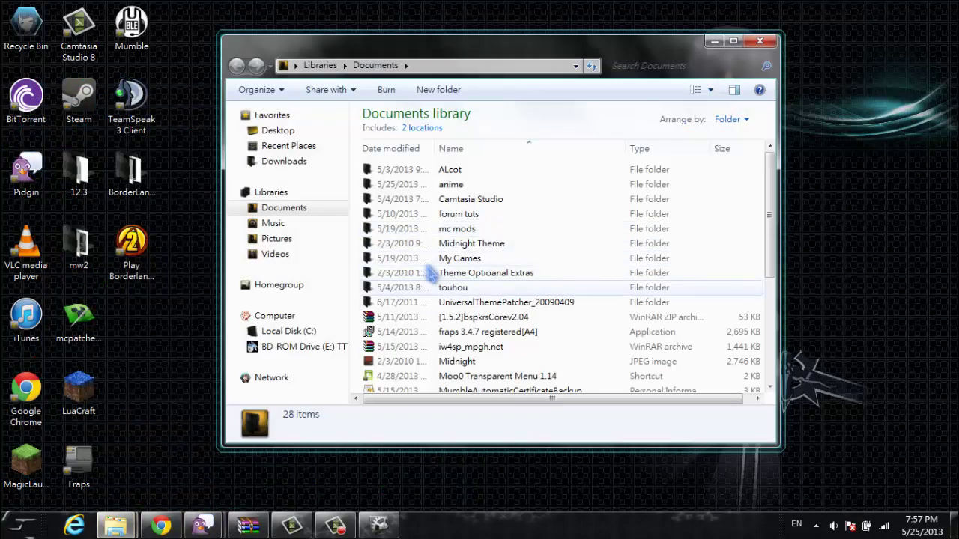
left_click(431, 274)
double_click(430, 275)
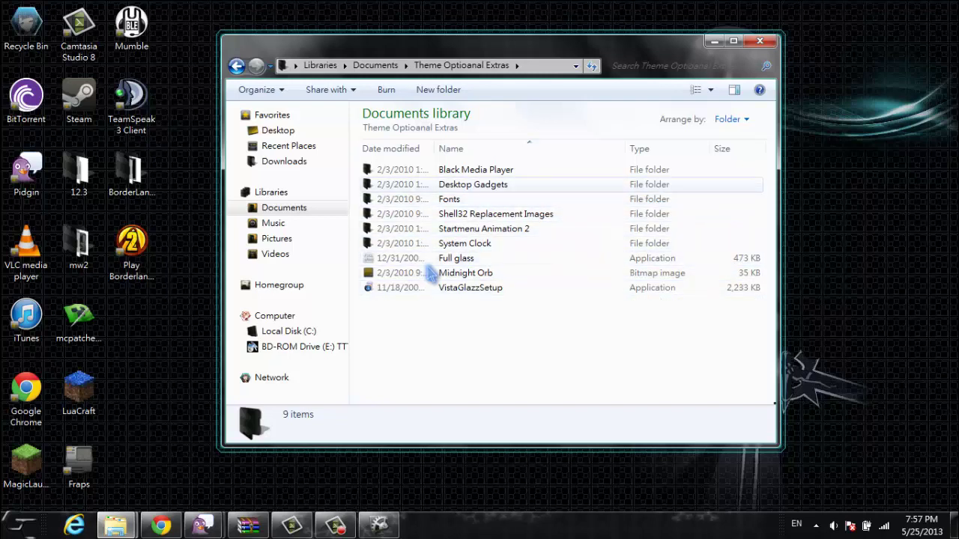
key("BackSpace")
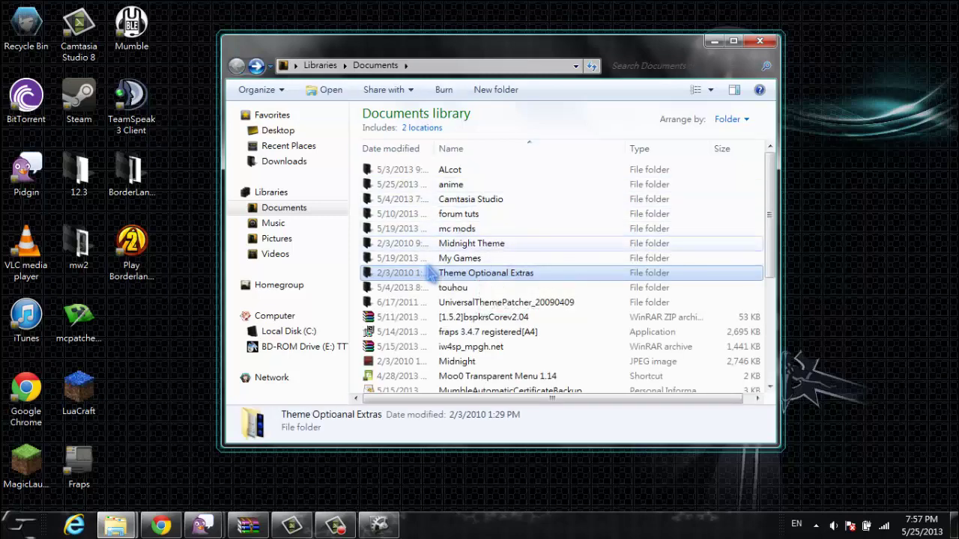
scroll(430, 274, "down", 3)
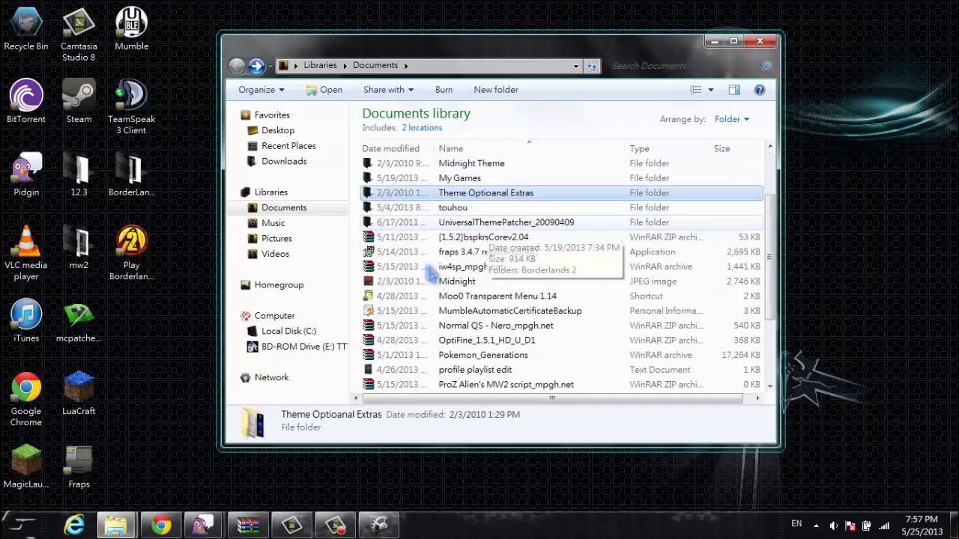
scroll(431, 274, "down", 2)
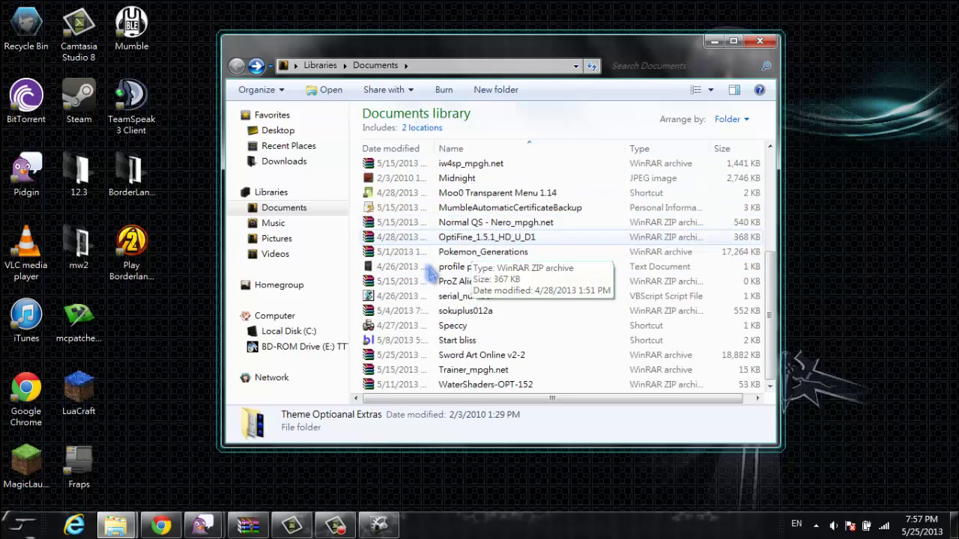
type("mo")
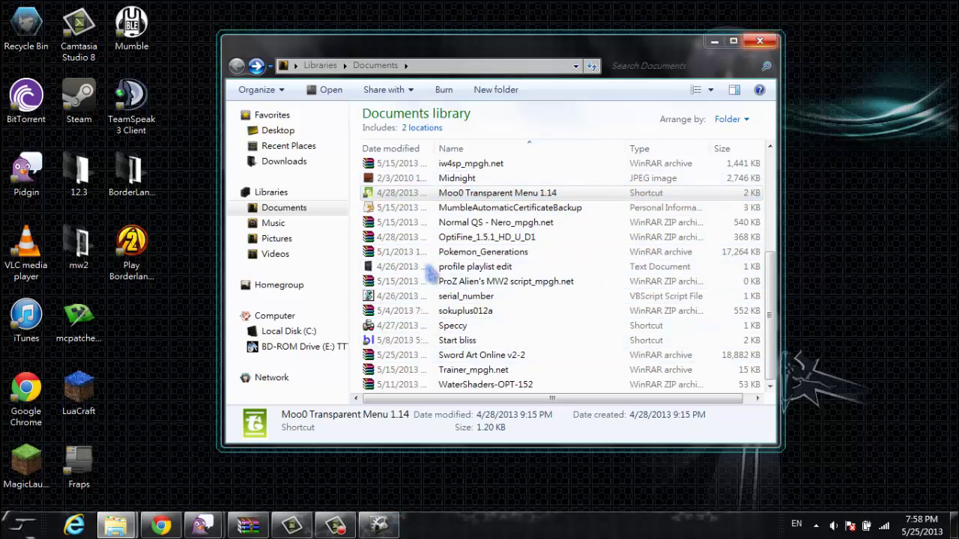
key("alt+F4")
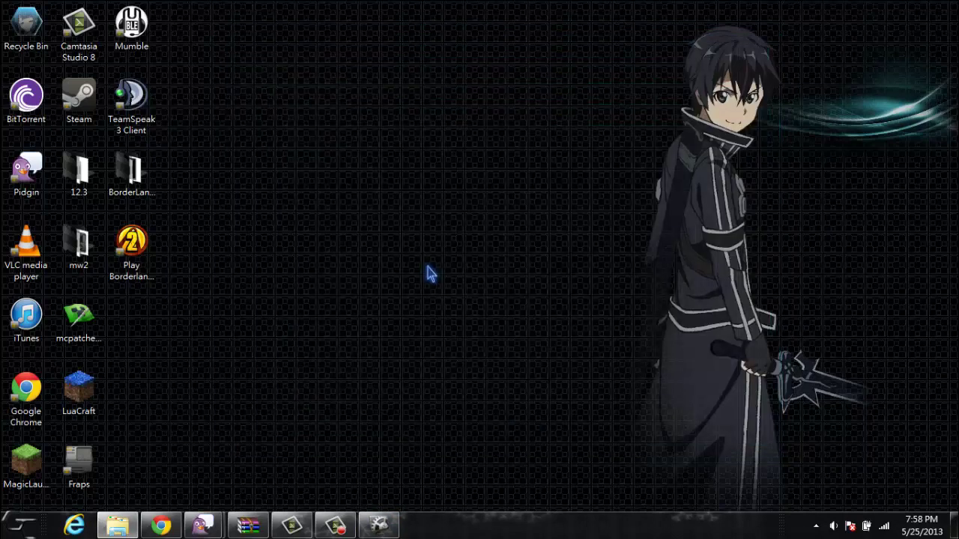
Step: Go through Start and Control Panel to Change the theme and apply gc from My Themes
key("super")
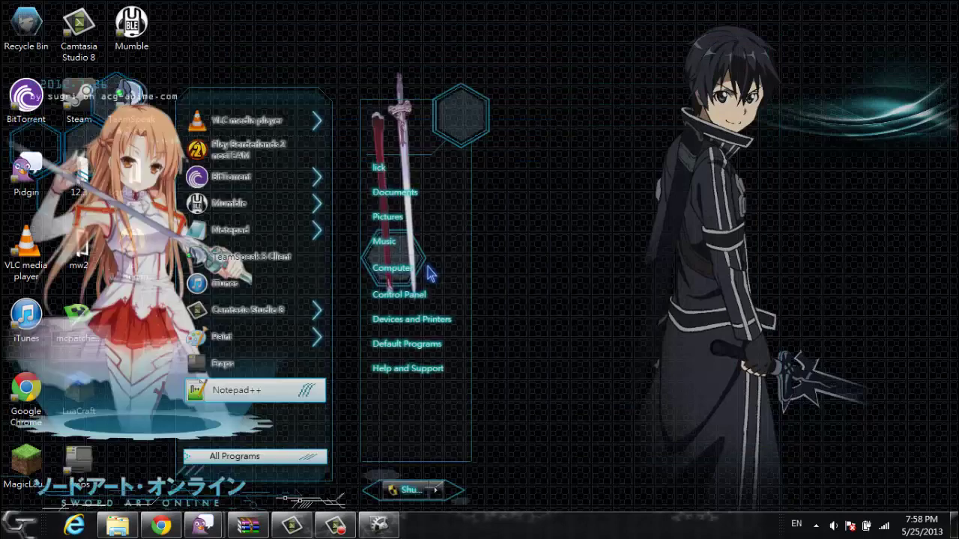
key("Up")
key("Up")
key("Up")
key("Up")
key("Up")
key("Up")
key("Up")
key("Up")
key("Up")
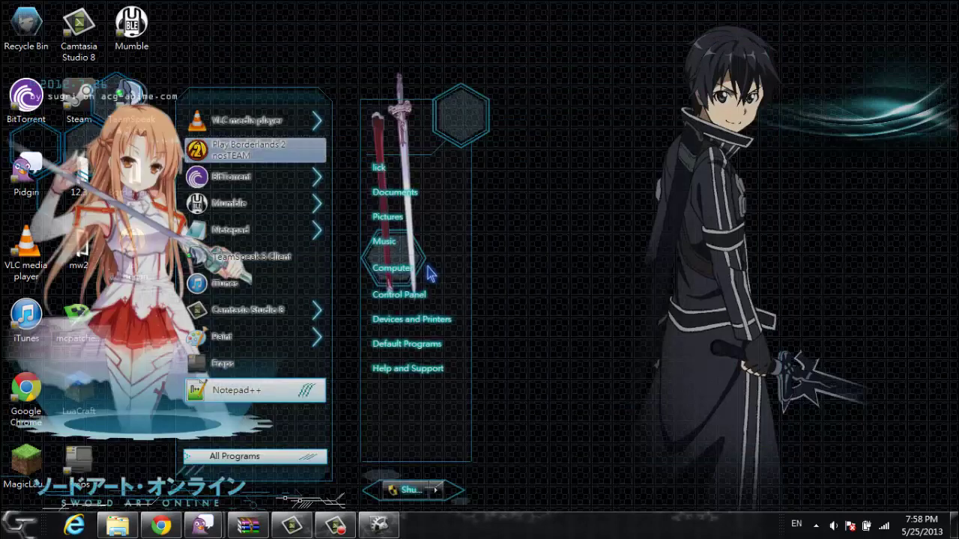
key("Escape")
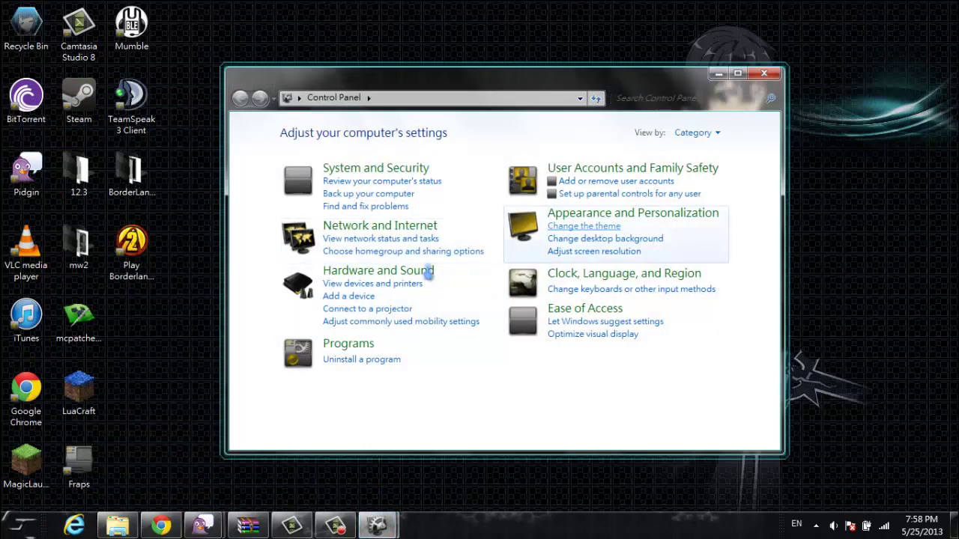
key("Return")
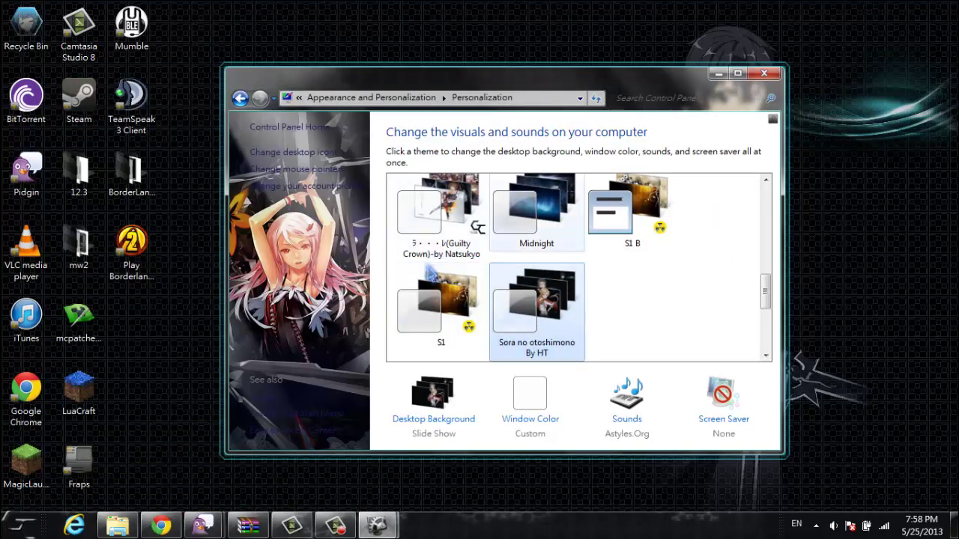
scroll(430, 273, "up", 6)
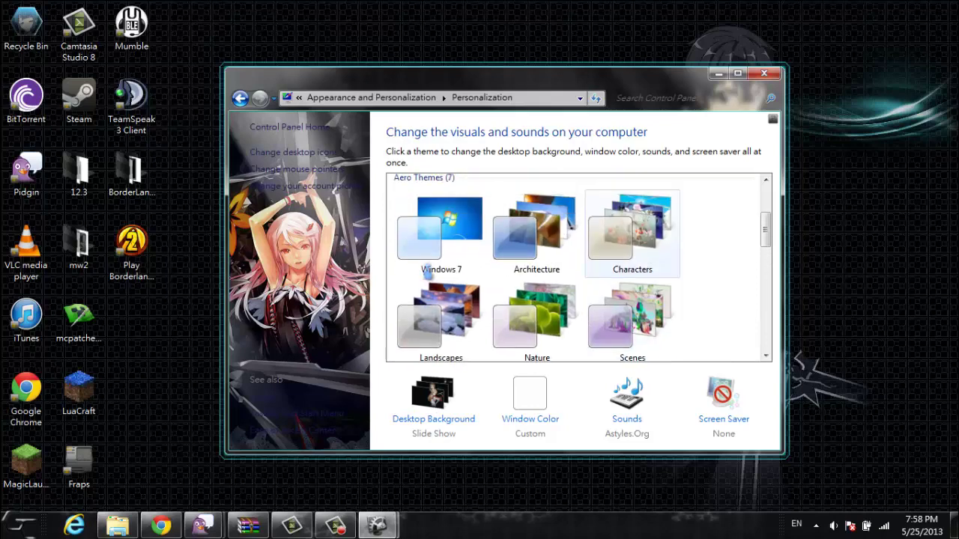
scroll(427, 273, "up", 3)
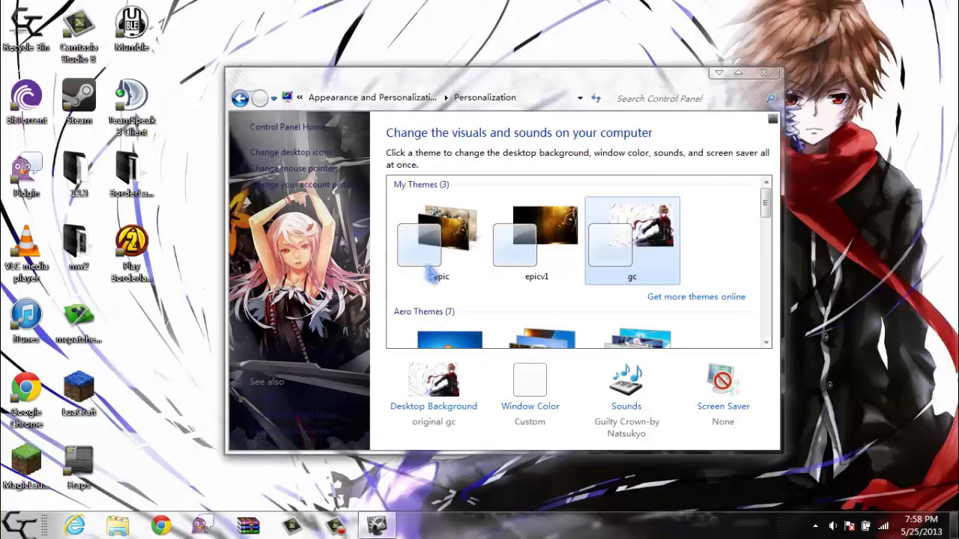
Step: Close Personalization, reload the browser page, switch to the MediaFire tab, then minimize Chrome
key("alt+F4")
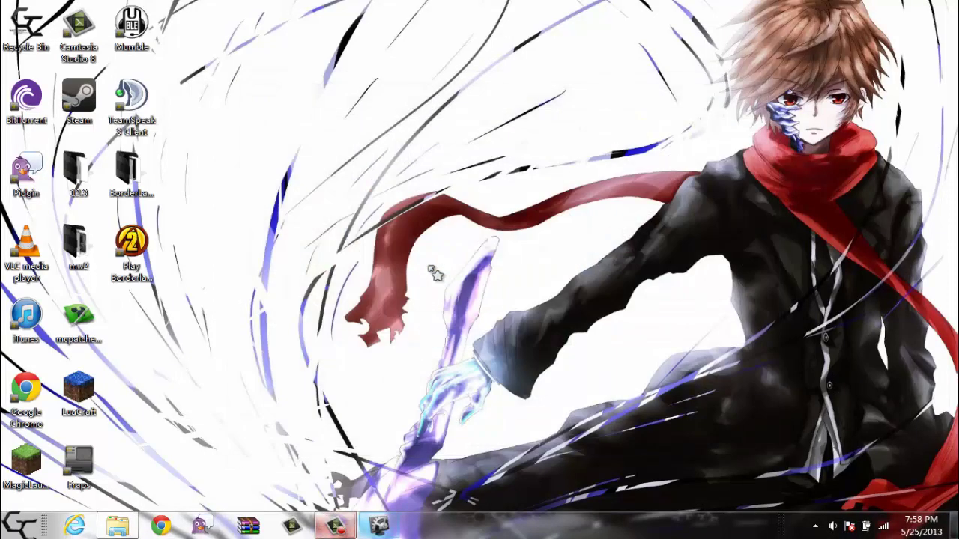
key("alt+Tab")
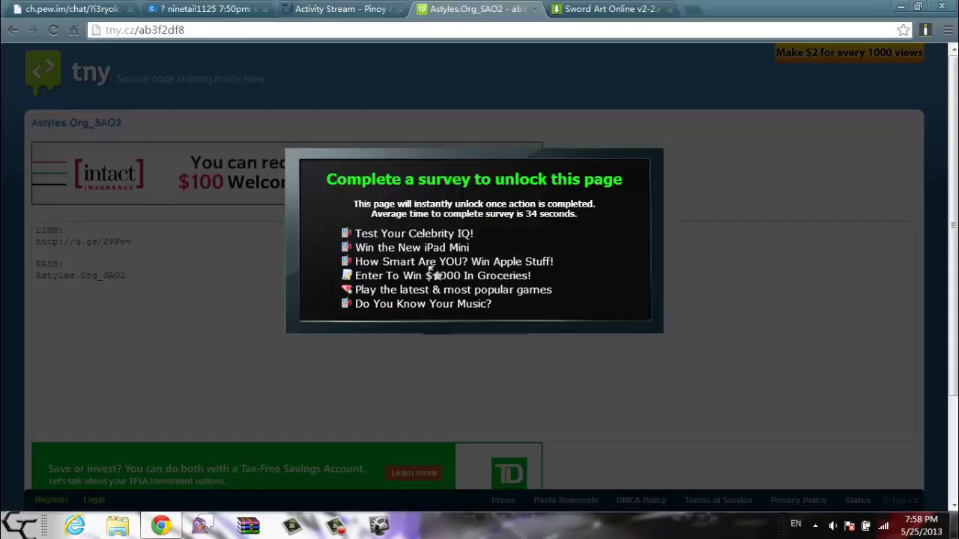
key("F5")
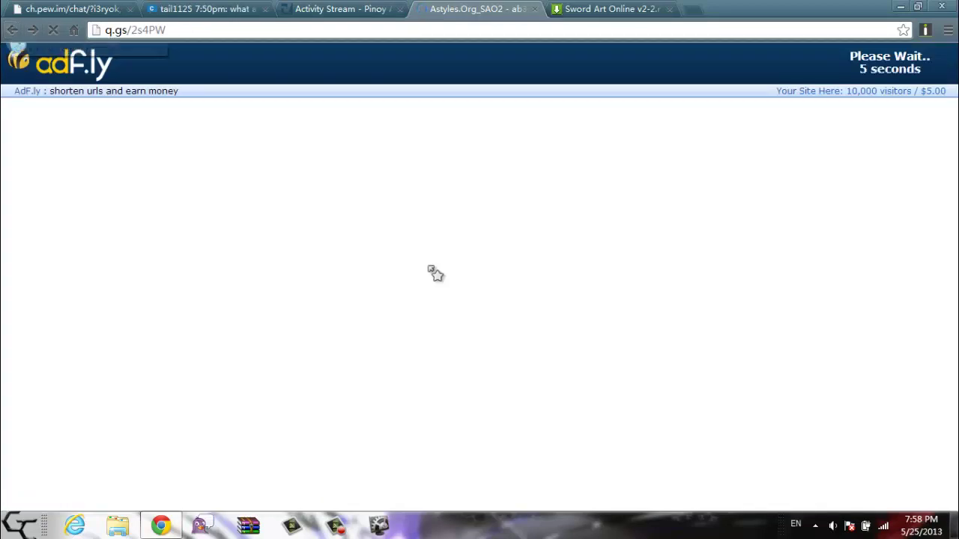
key("ctrl+Tab")
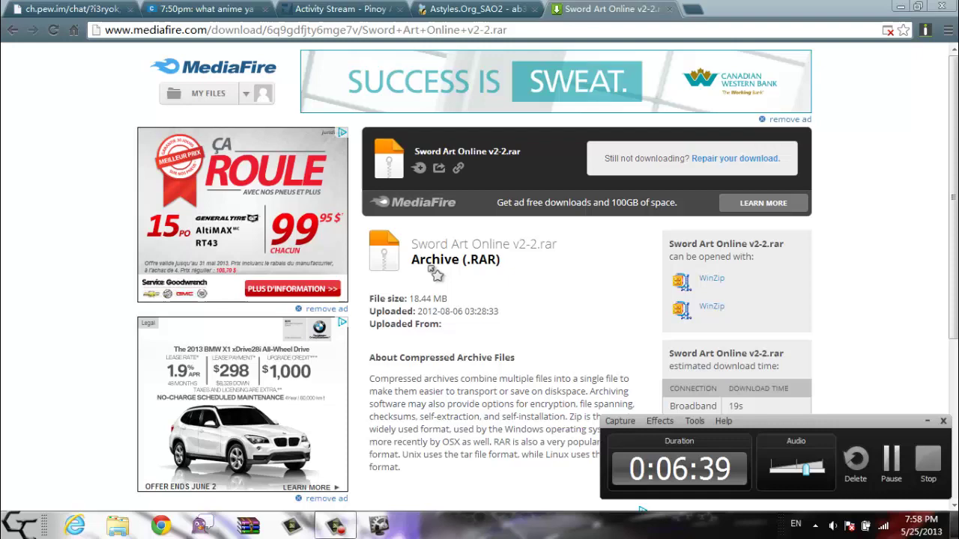
key("super+d")
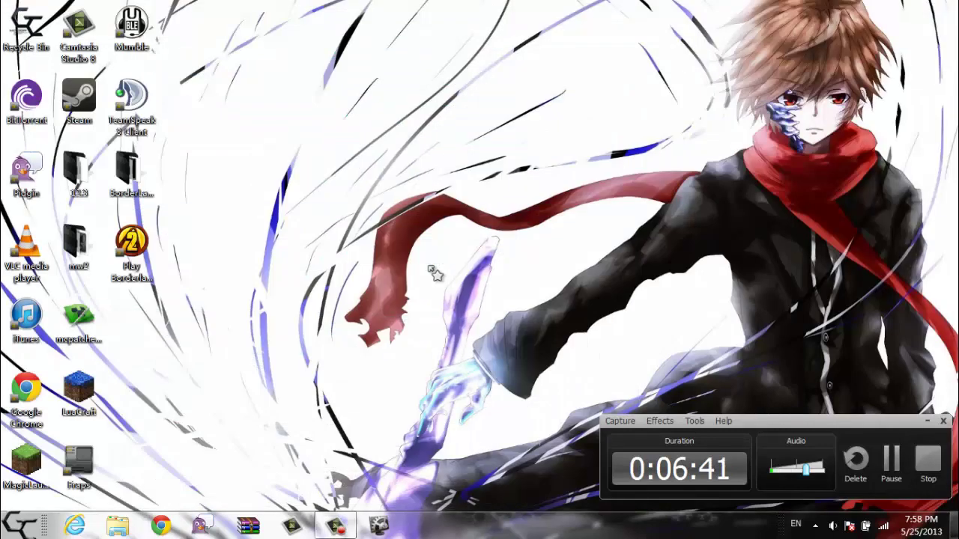